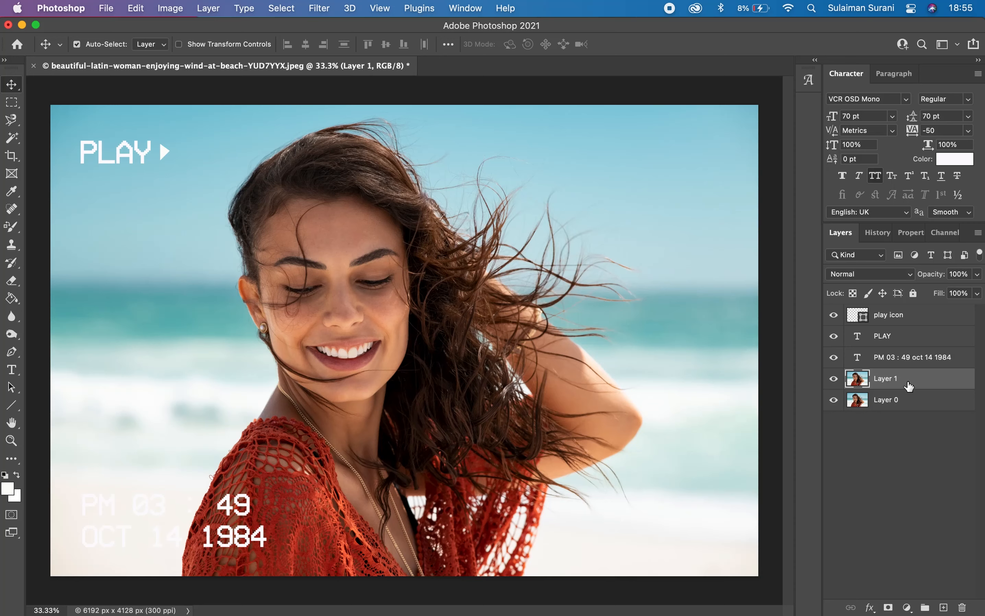
Step: Add monochromatic noise with a uniform distribution to Layer 1
left_click(888, 402)
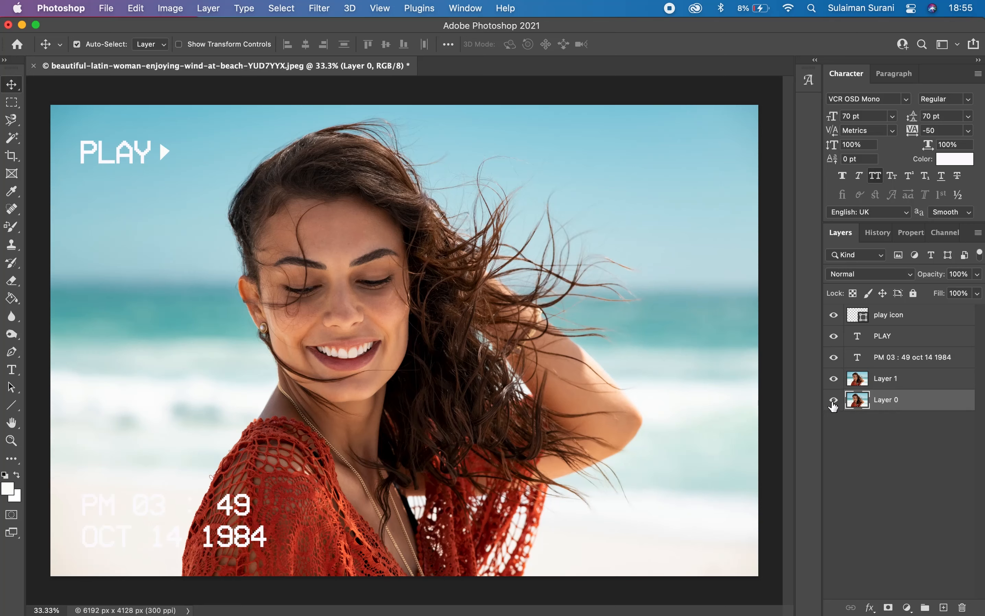
left_click(919, 380)
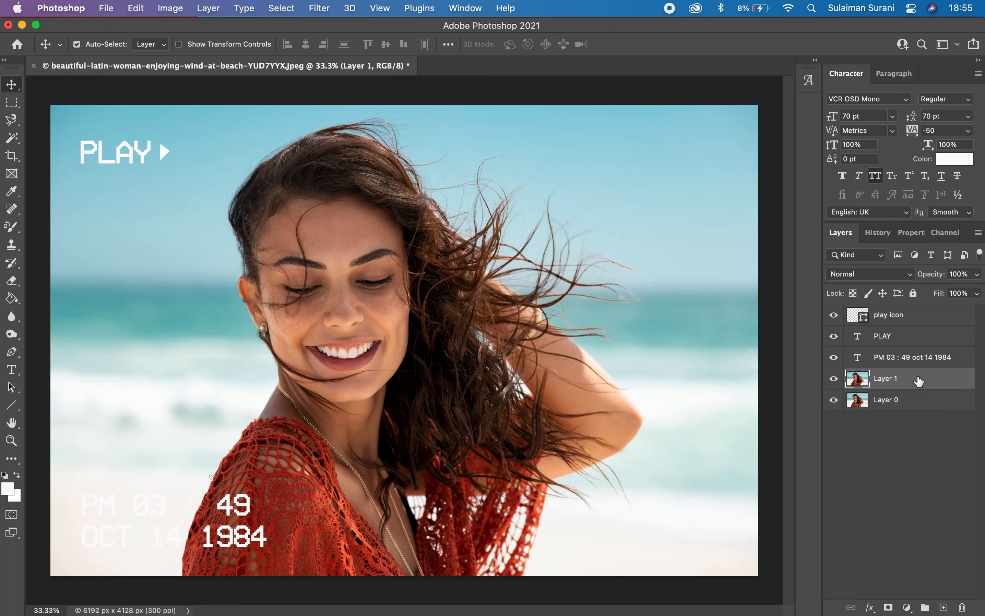
left_click(911, 403)
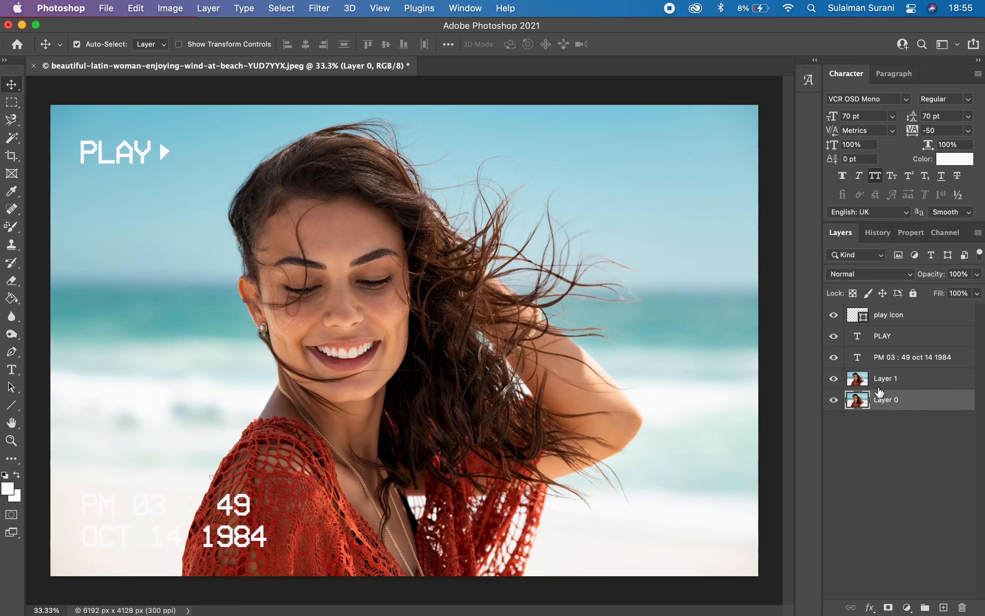
left_click(910, 380)
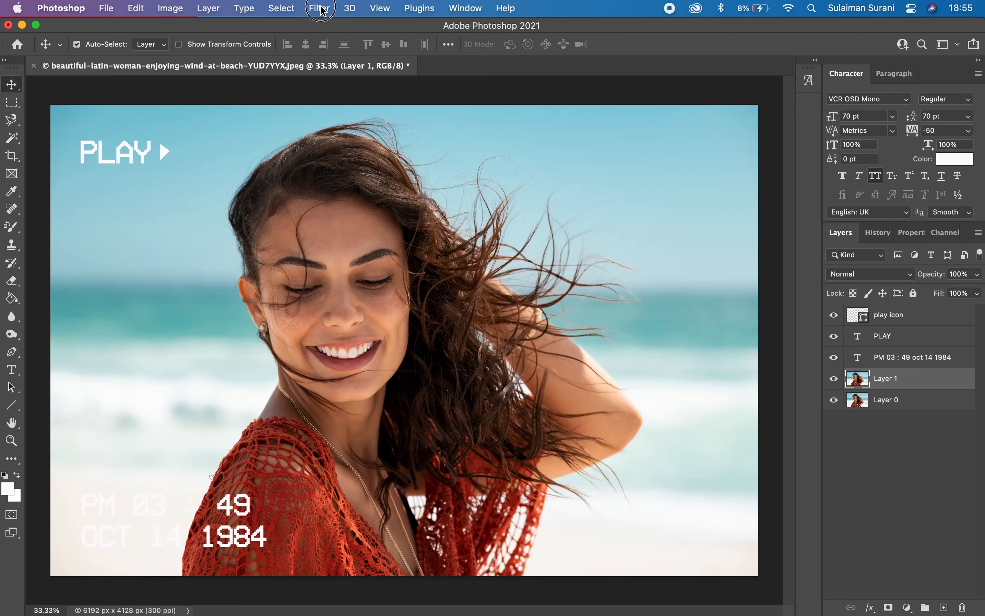
left_click(322, 9)
mouse_move(367, 223)
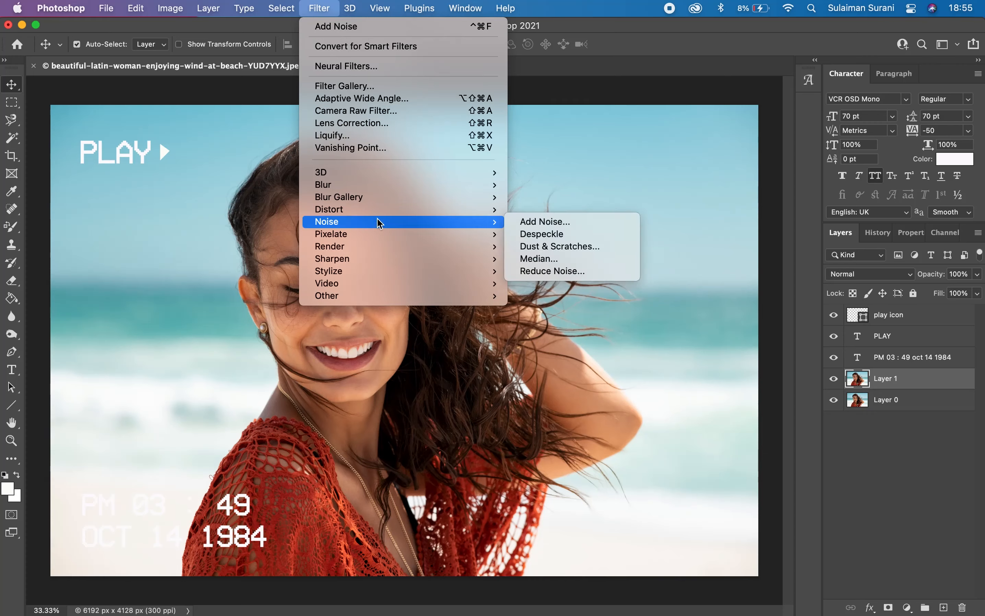
left_click(527, 223)
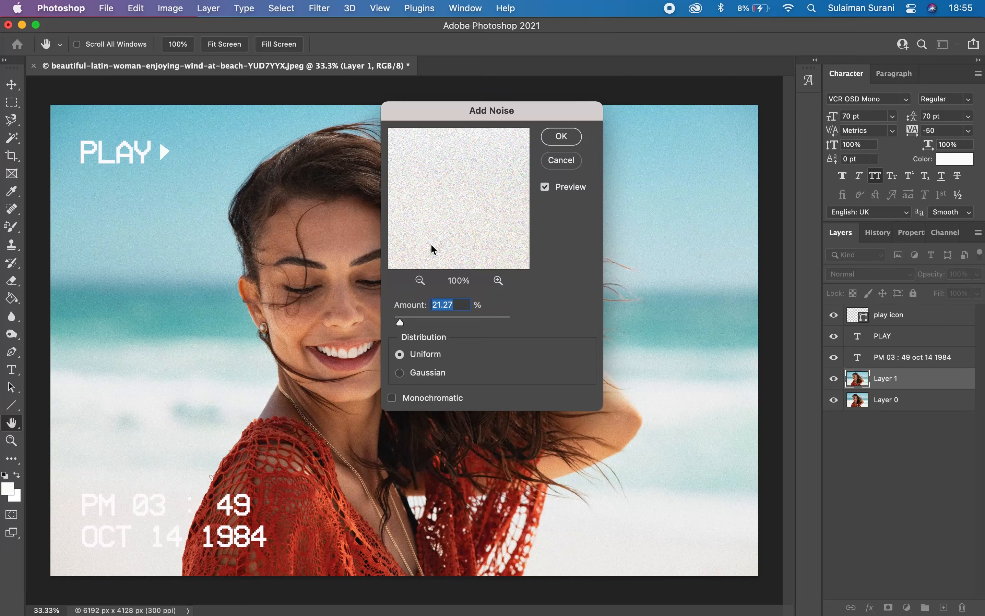
left_click_drag(440, 119, 478, 166)
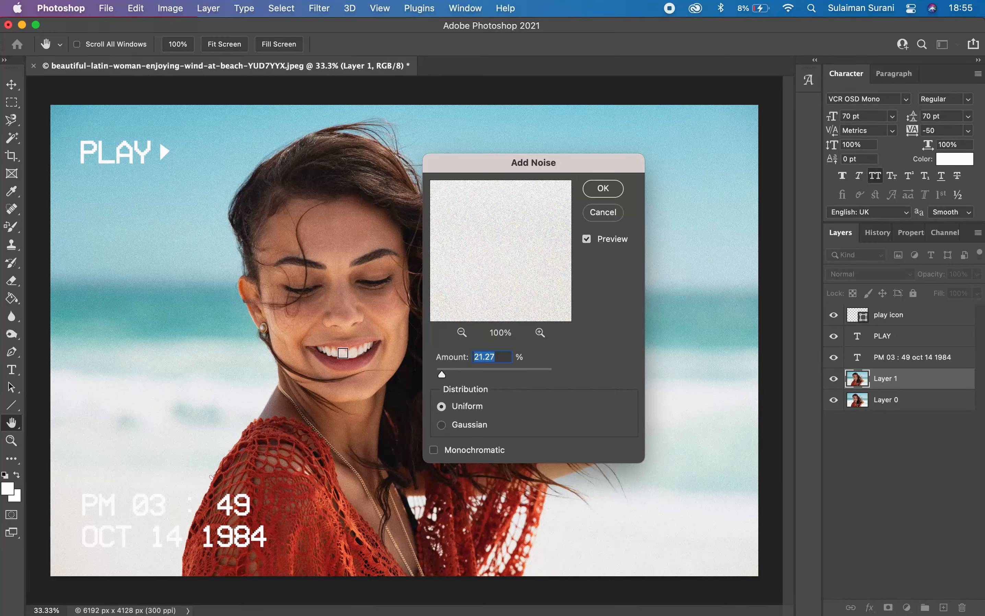
left_click_drag(442, 375, 443, 374)
left_click(433, 450)
left_click(602, 189)
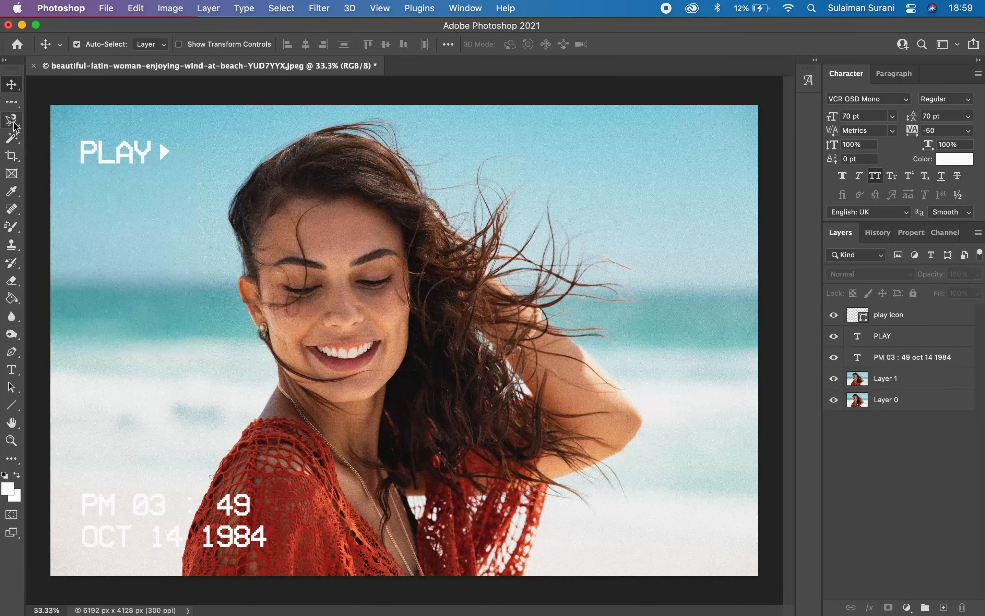
left_click(12, 106)
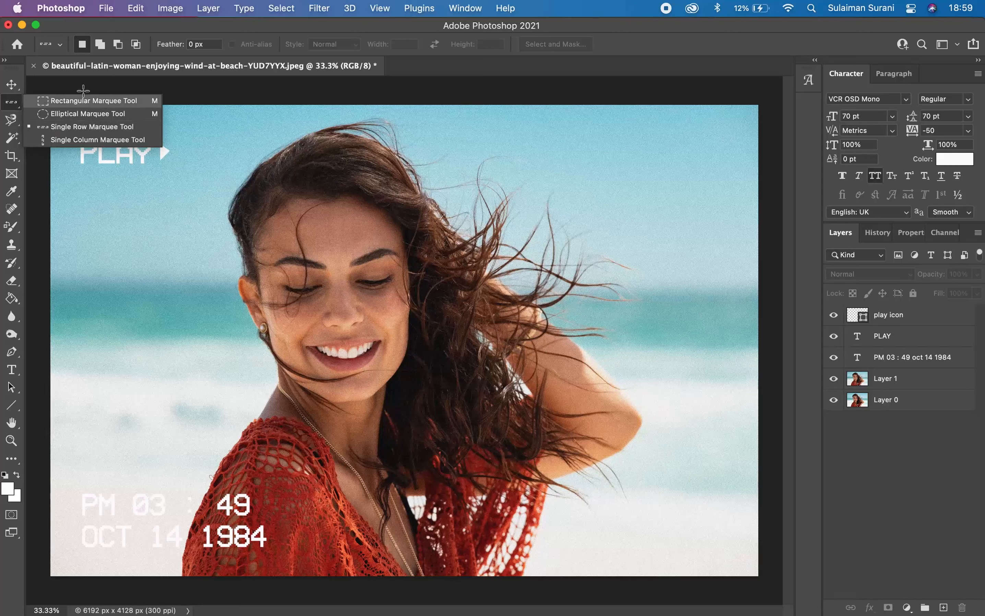
left_click(93, 82)
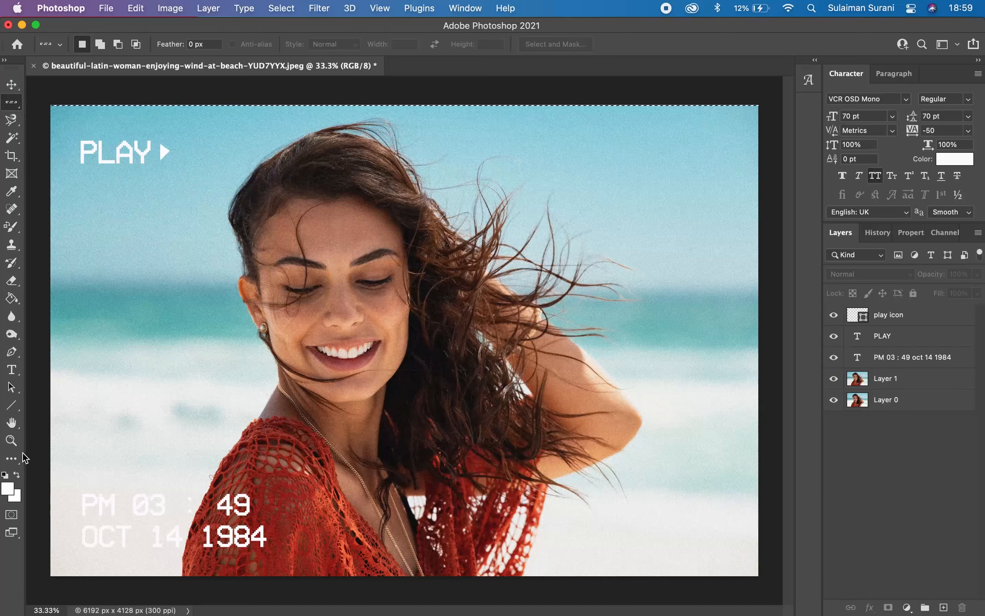
left_click(14, 462)
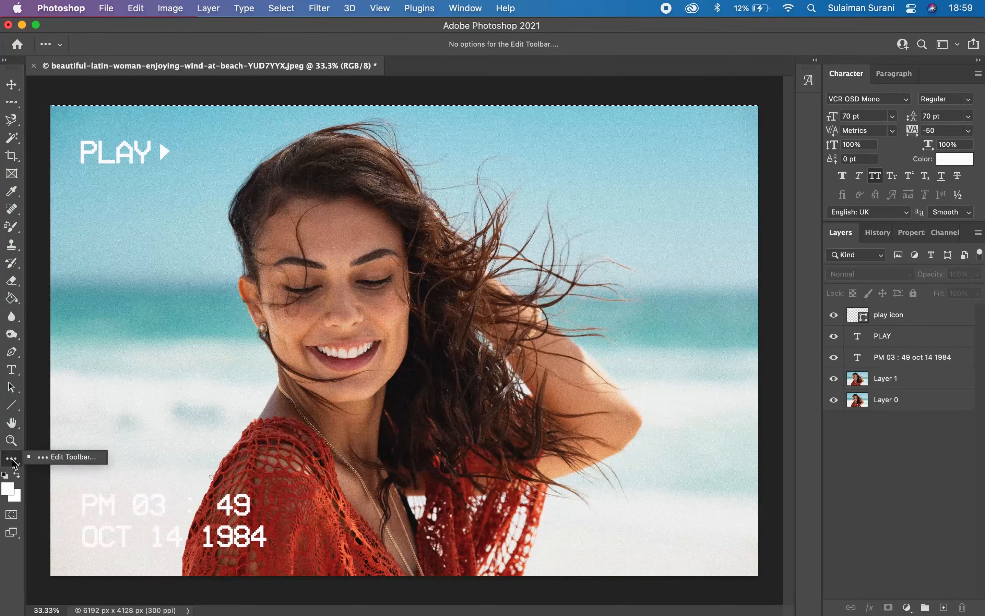
Step: Select a single pixel row across the top of the woman's forehead on Layer 1 and stretch it upward into a band about 108 px high
left_click(13, 103)
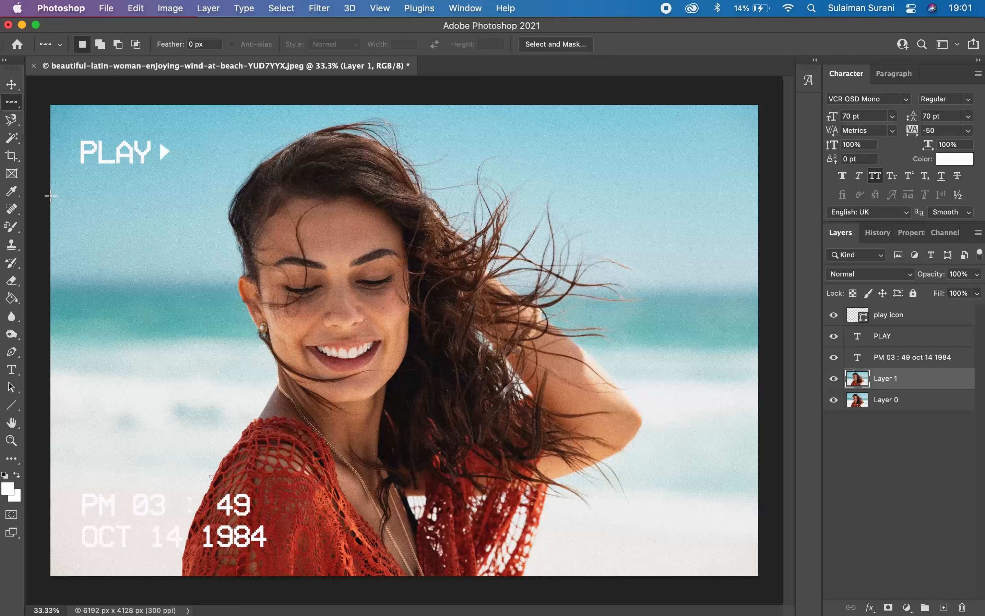
left_click(51, 196)
key("super+t")
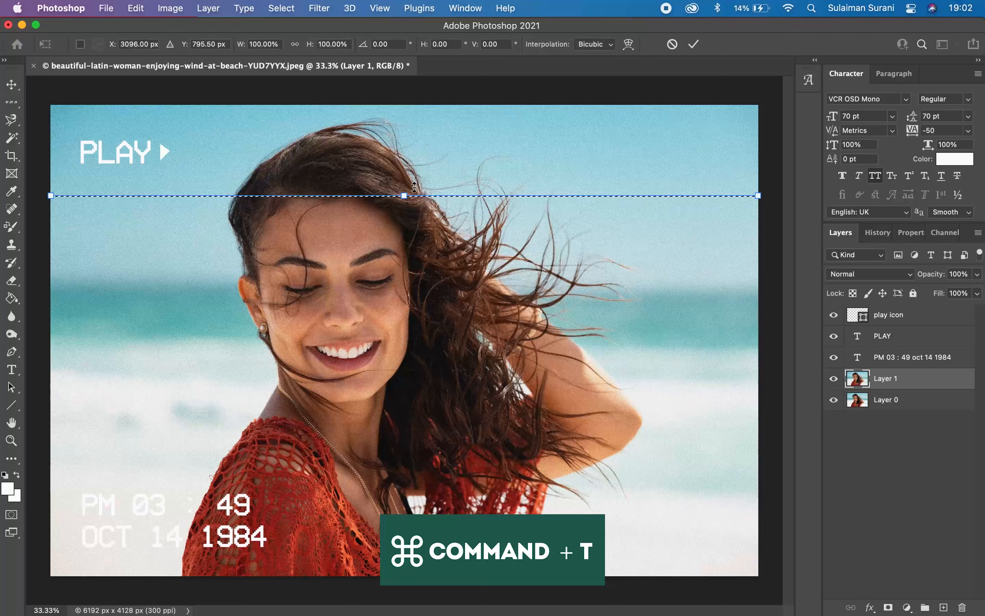
left_click_drag(405, 194, 404, 183)
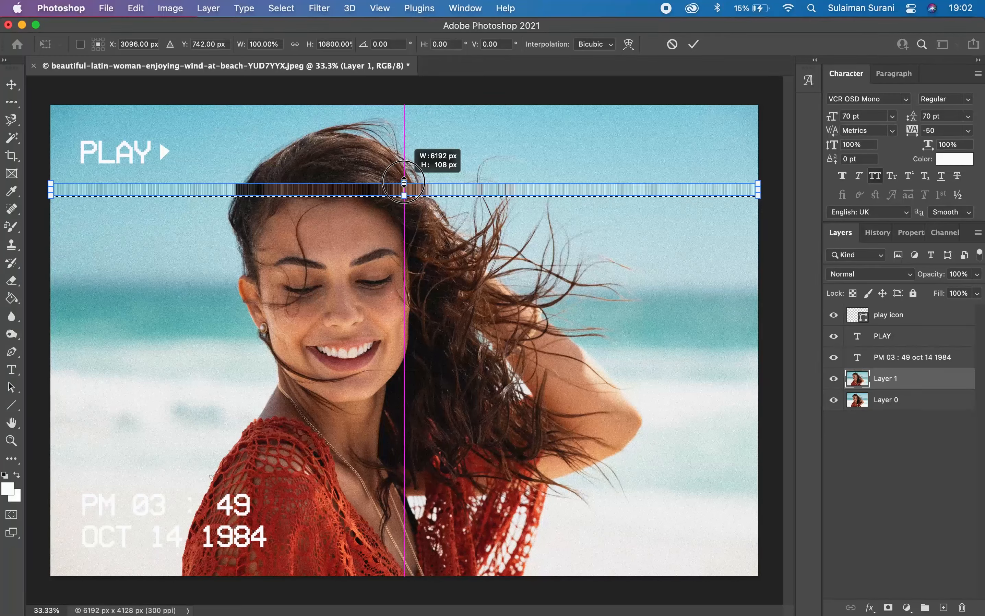
left_click_drag(404, 183, 403, 183)
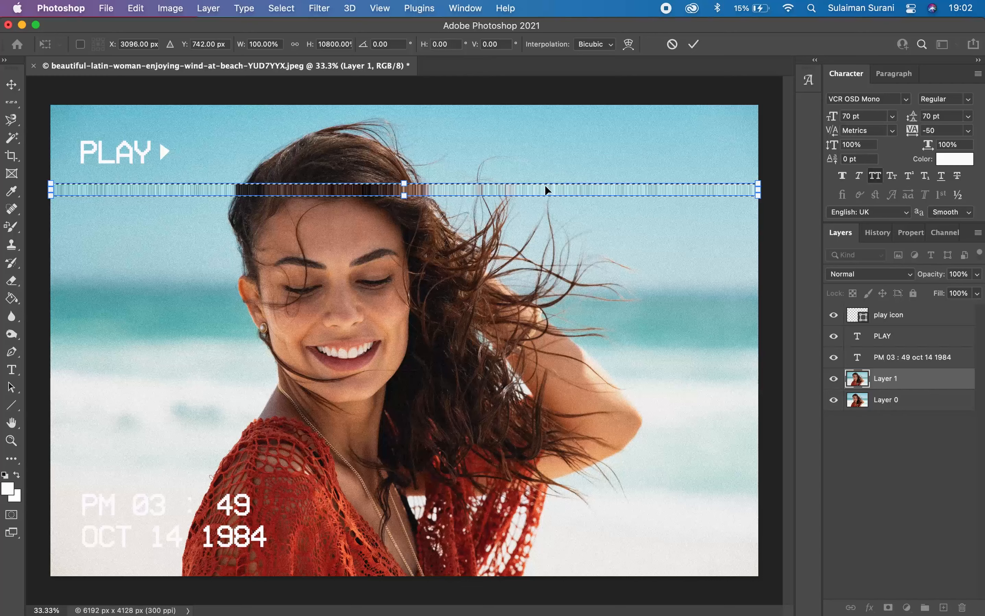
key("Return")
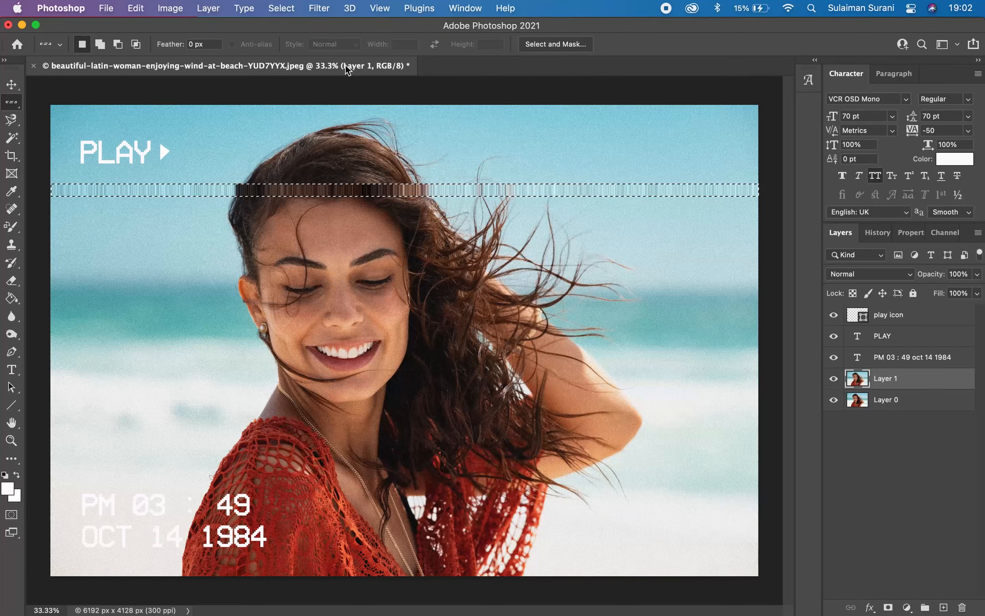
Step: Apply a Shear filter to the selected band, bending its curve into a slight wave with two added points and Repeat Edge Pixels
left_click(320, 8)
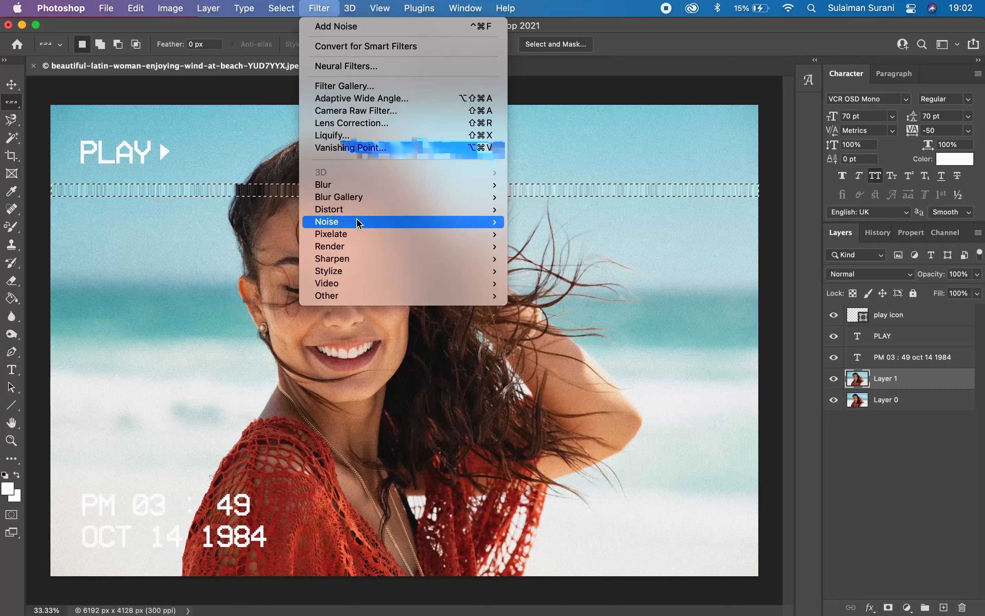
mouse_move(353, 209)
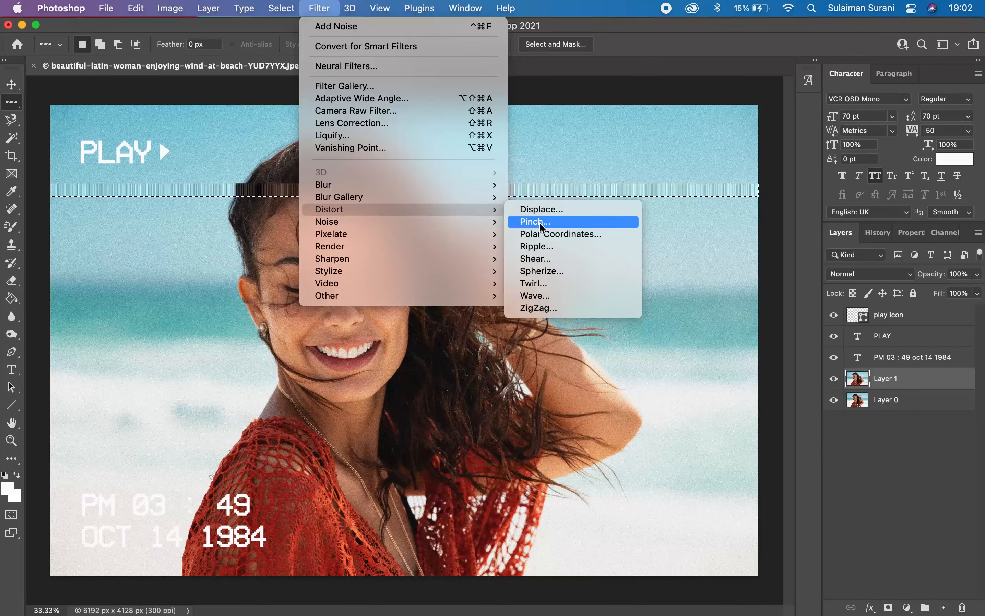
left_click(540, 259)
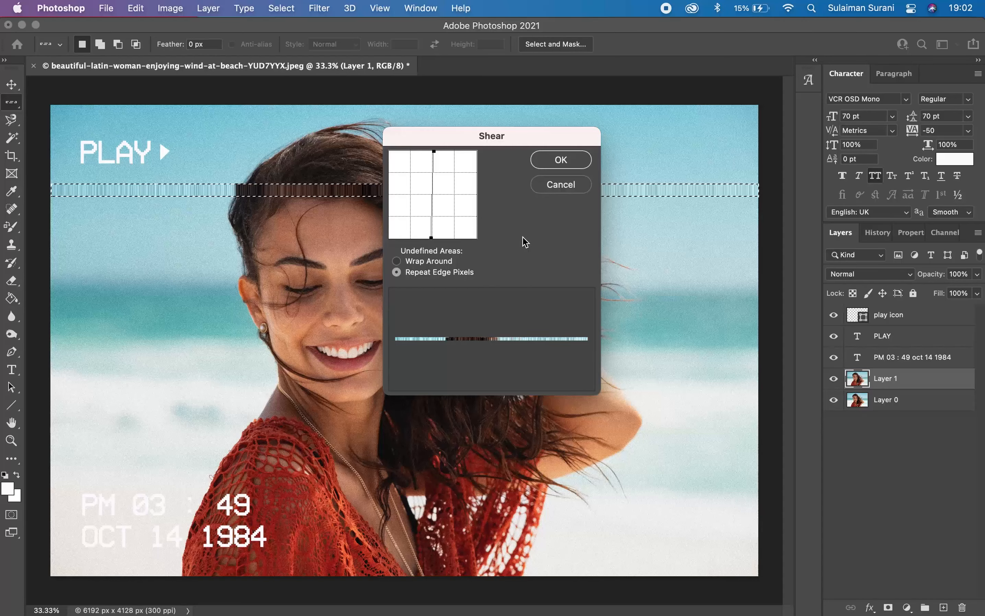
left_click_drag(434, 152, 432, 179)
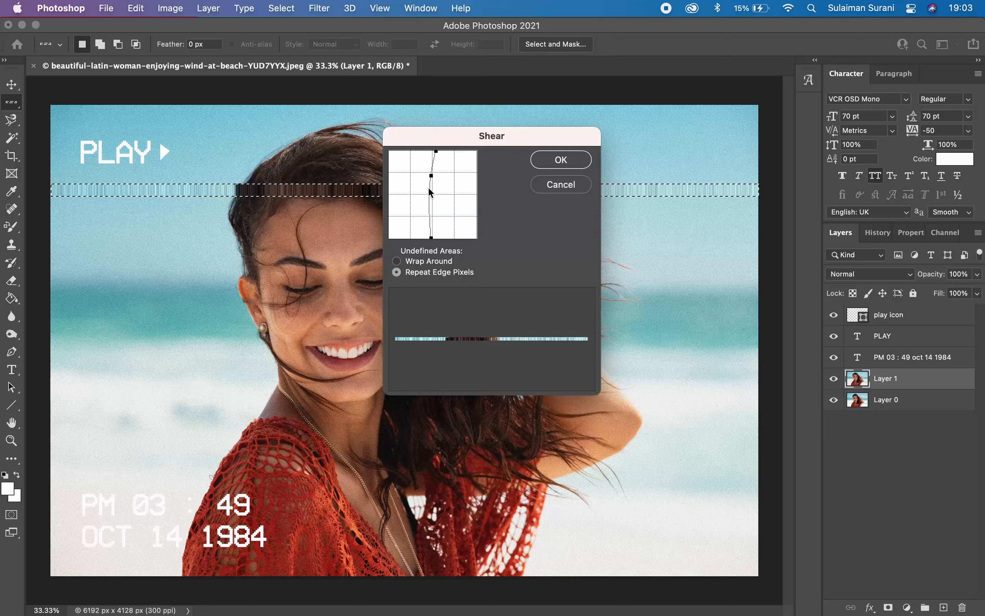
left_click_drag(429, 192, 431, 175)
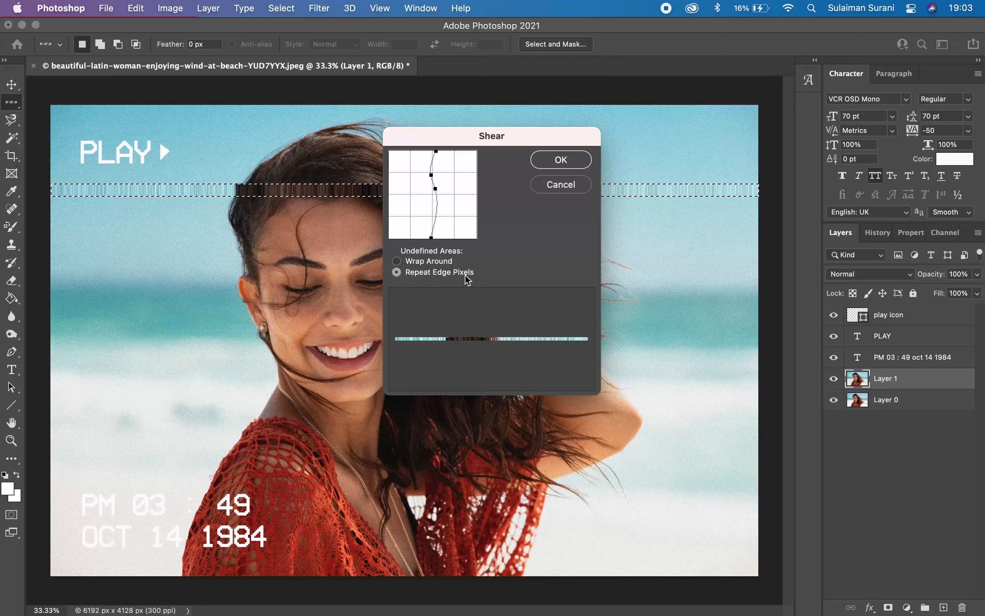
left_click(559, 159)
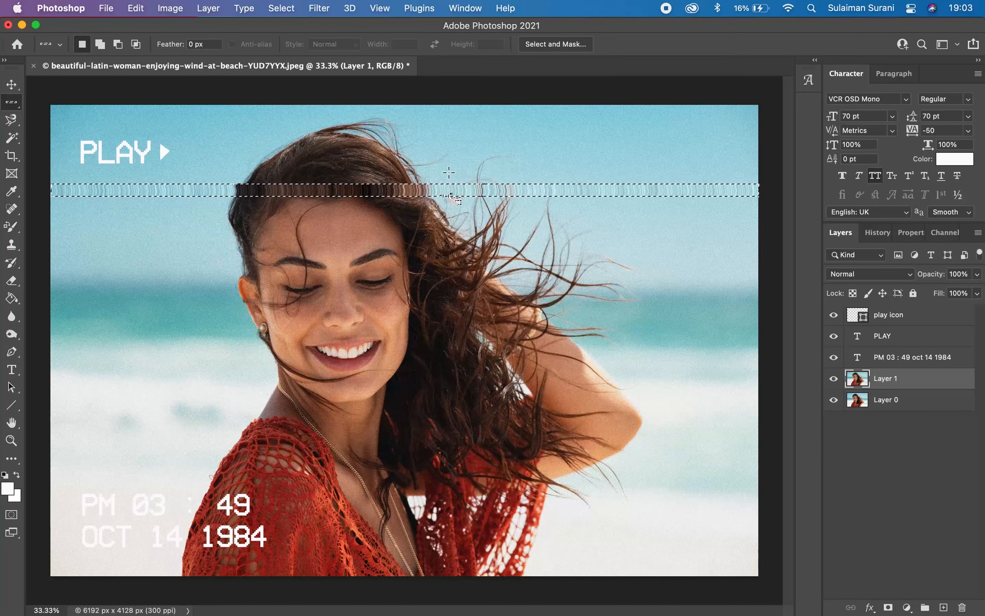
Step: Reapply the Shear filter once to the forehead band to strengthen the wave, and deselect the band
left_click(319, 8)
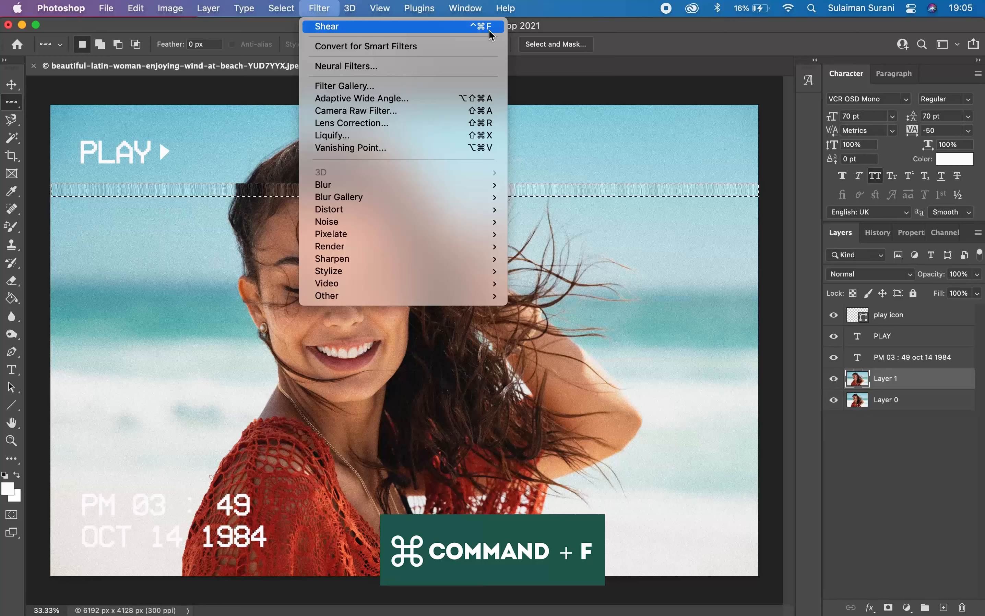
left_click(448, 29)
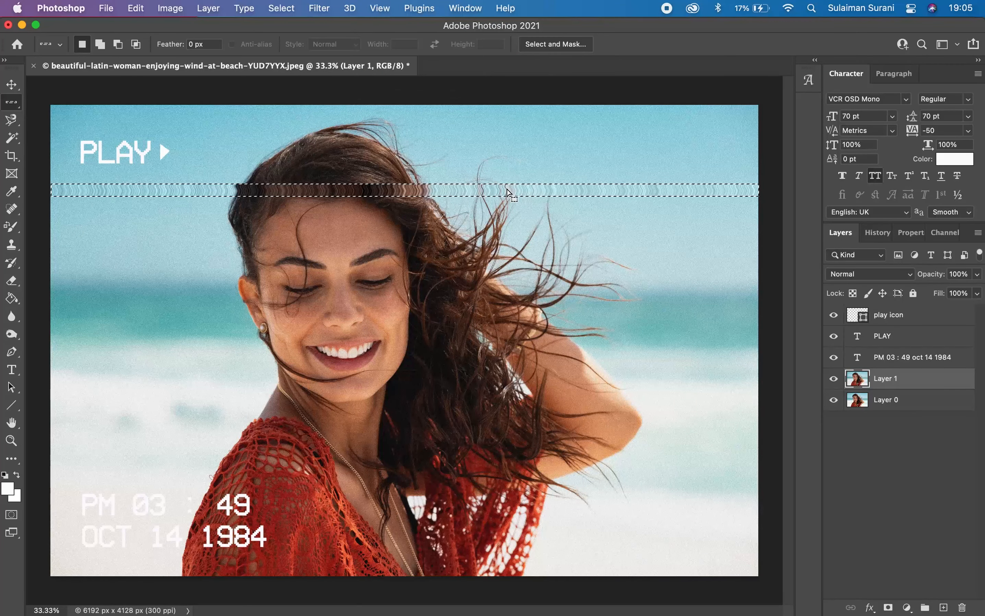
key("super+d")
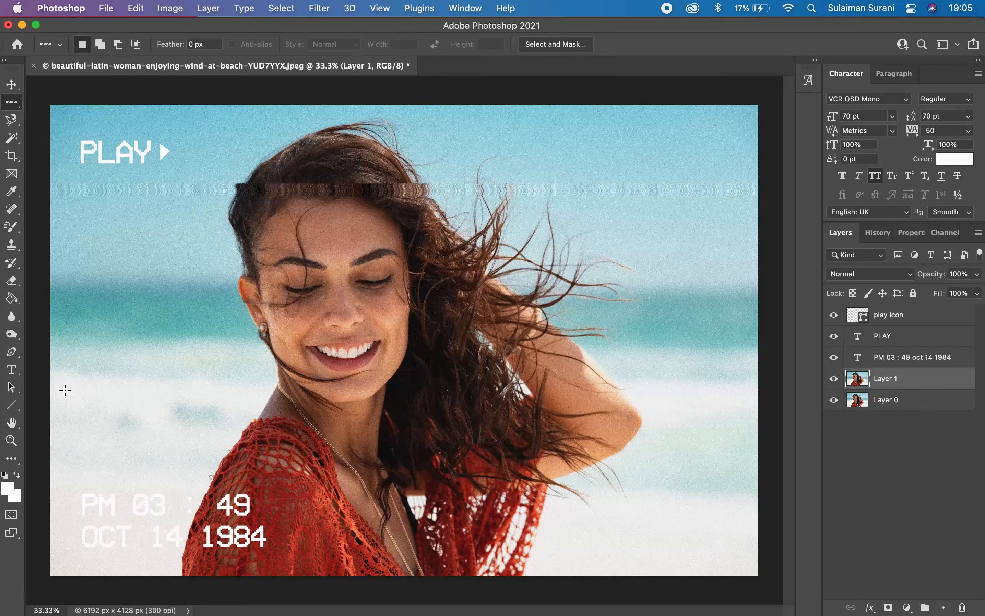
Step: Select a single pixel row across the shoulders and stretch it upward into a band about 274 px high
left_click(50, 452)
key("ctrl+t")
left_click(406, 451)
left_click_drag(405, 451, 408, 419)
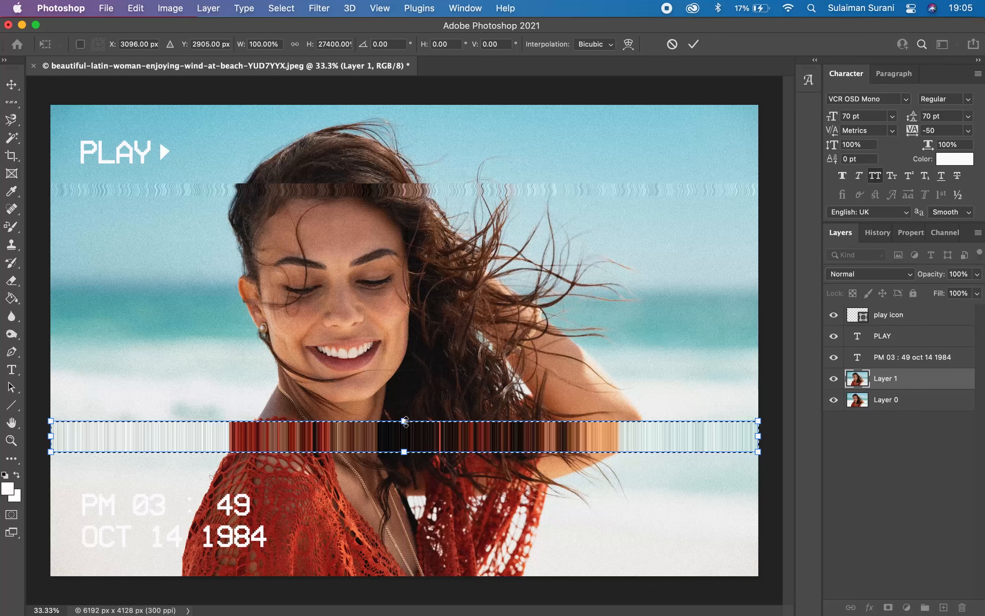
key("Return")
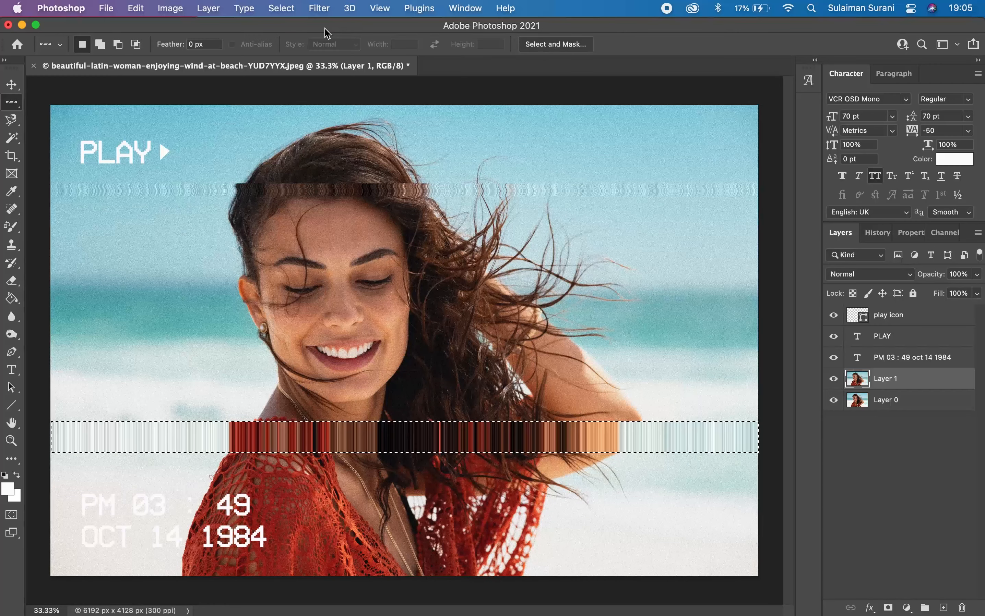
Step: Apply the last Shear filter three times to the shoulder band and deselect it
left_click(320, 8)
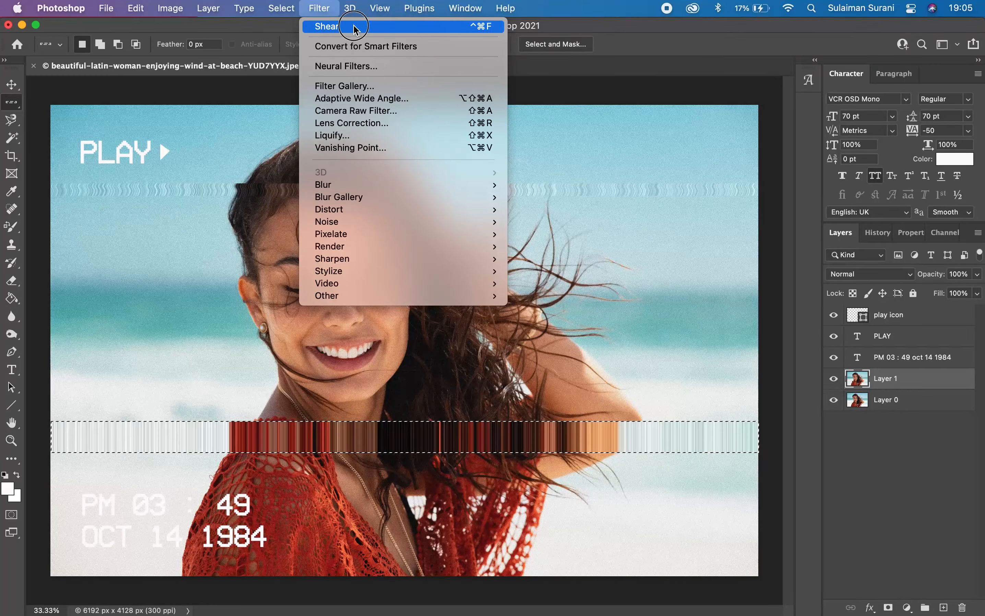
left_click(353, 26)
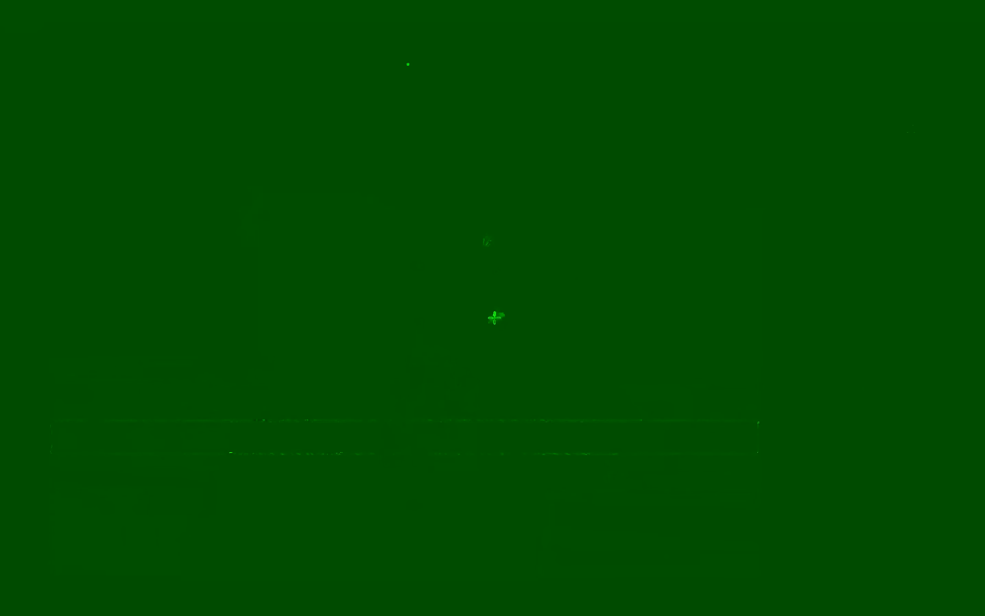
left_click(318, 9)
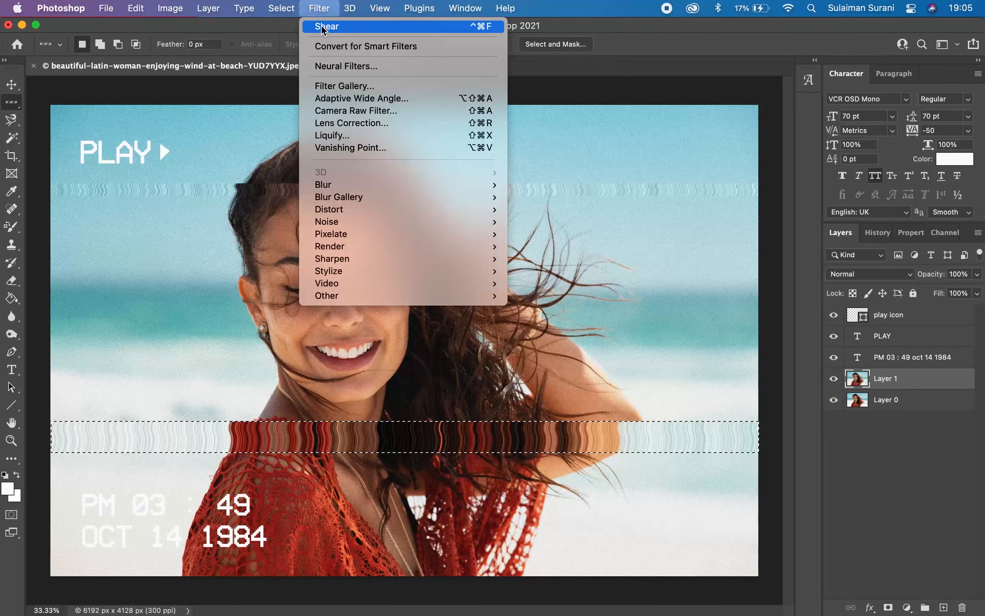
left_click(322, 25)
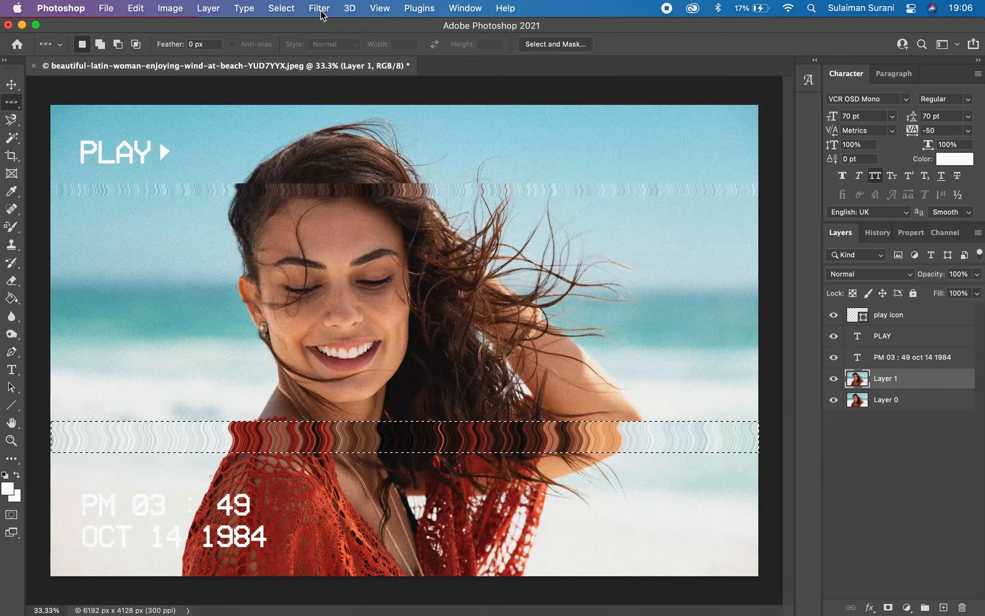
left_click(319, 9)
left_click(326, 27)
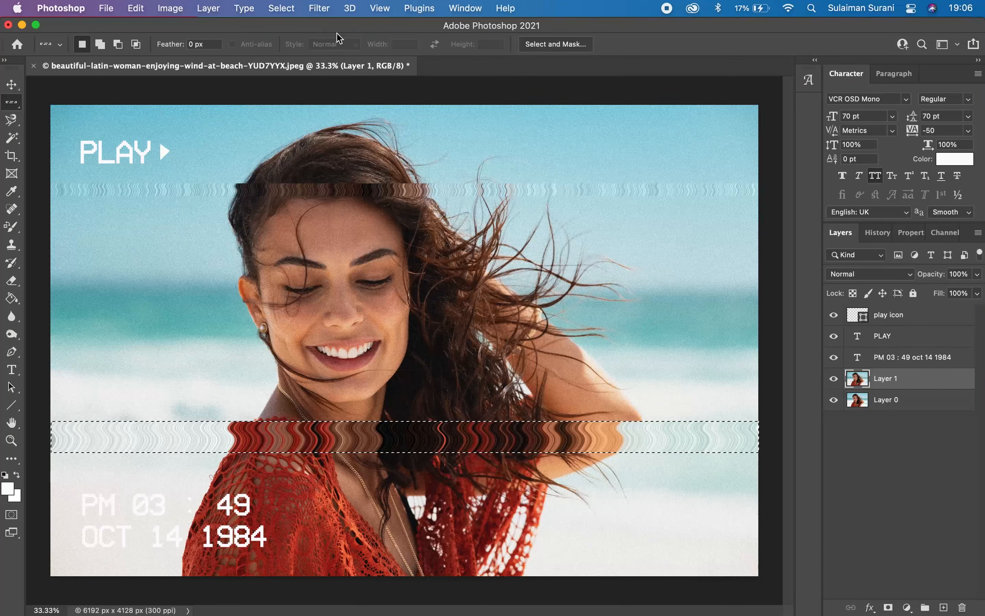
key("super+d")
Step: Select a single pixel row just above the date text and stretch it upward into a band about 172 px high
key("v")
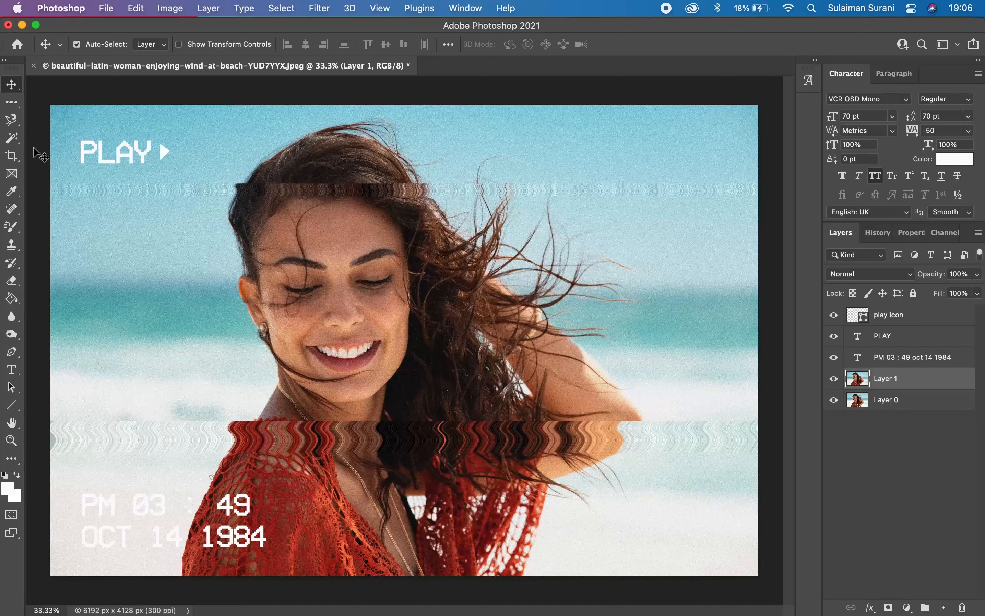
key("m")
left_click(52, 485)
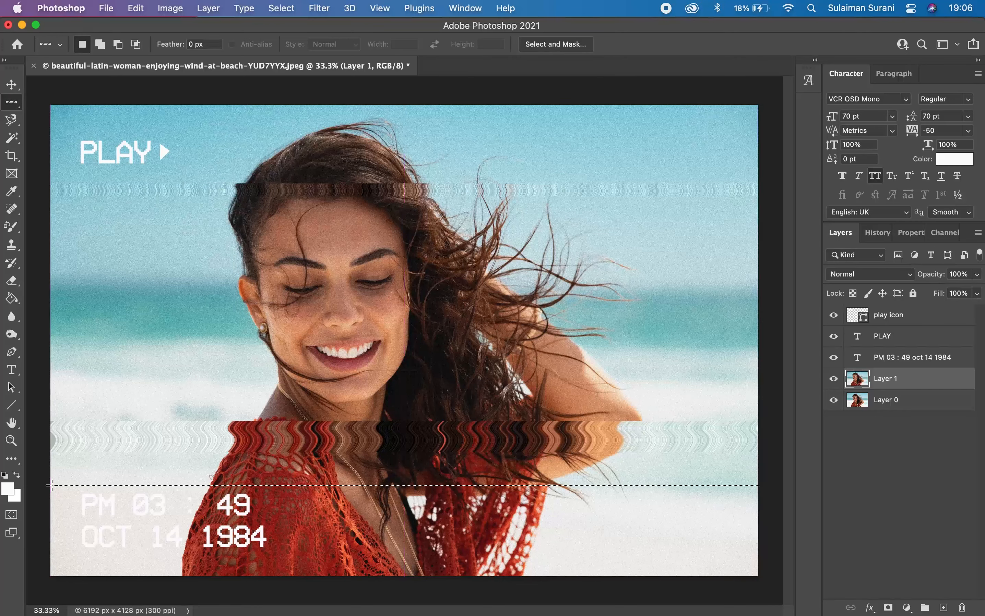
key("super+c")
key("super+t")
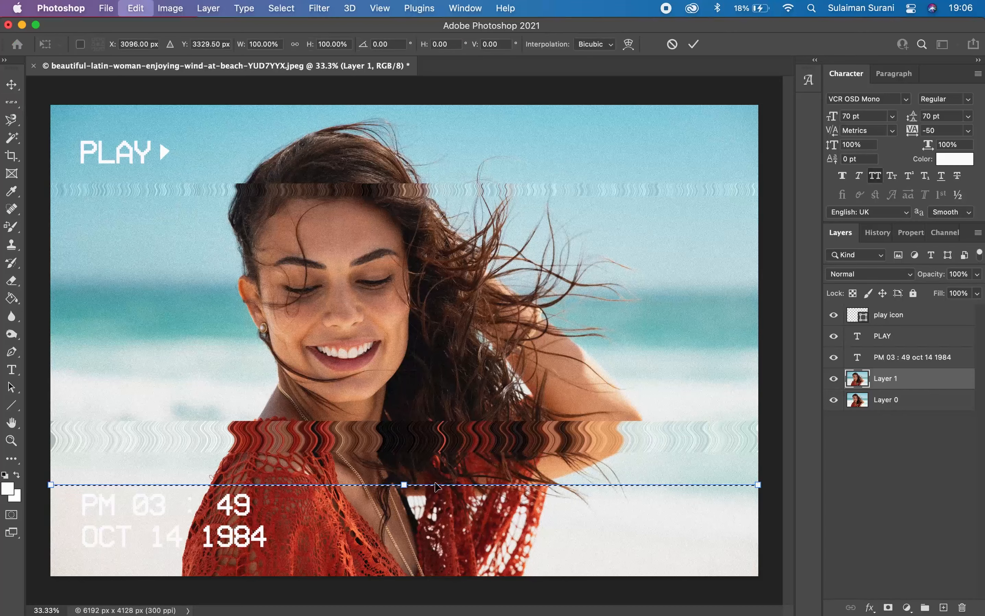
left_click_drag(404, 485, 404, 464)
key("Return")
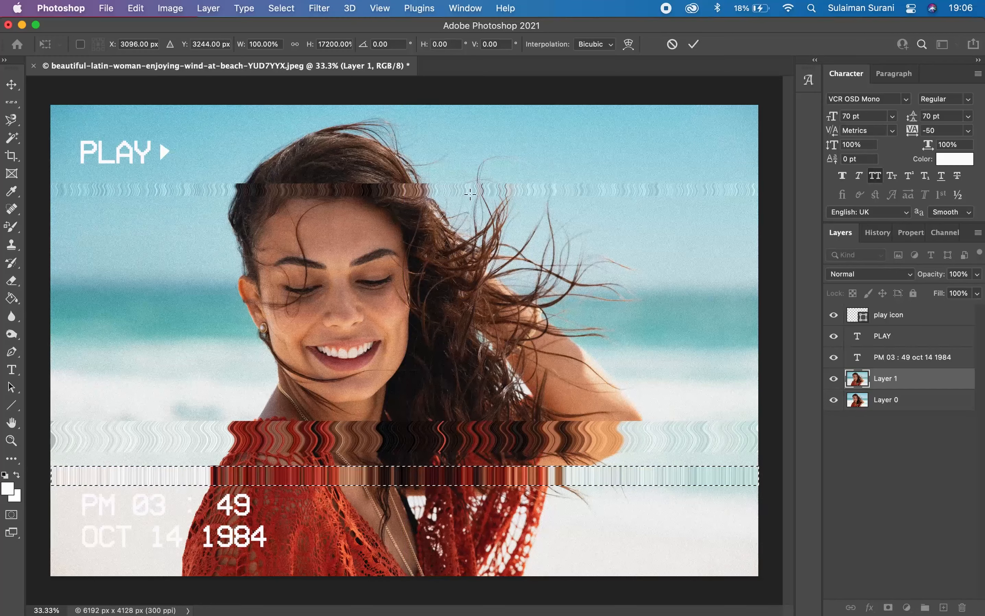
Step: Apply the last Shear filter repeatedly to the new band above the date text, and deselect it
left_click(320, 9)
left_click(319, 9)
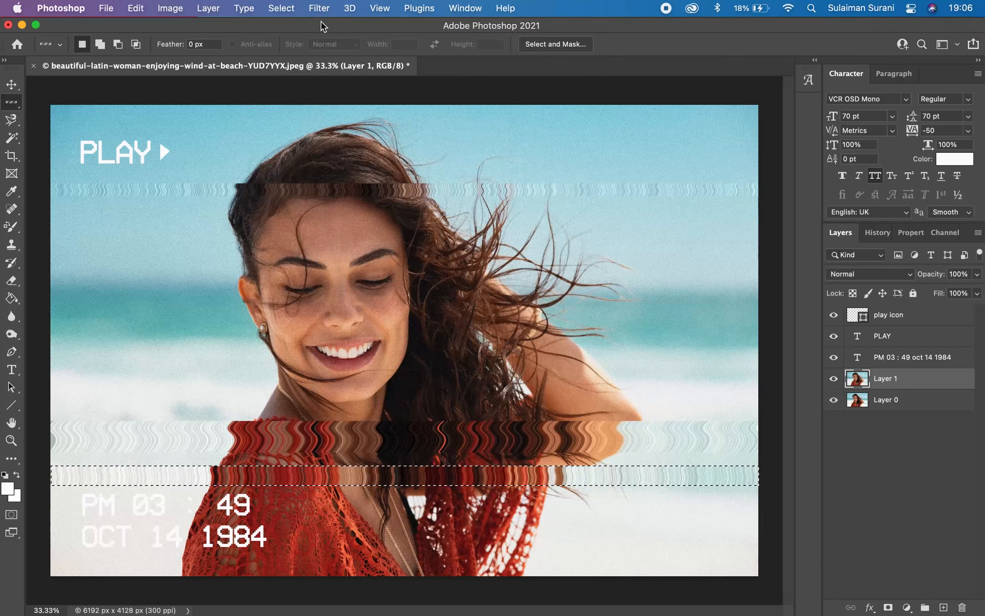
left_click(320, 8)
left_click(320, 9)
left_click(322, 9)
left_click(322, 26)
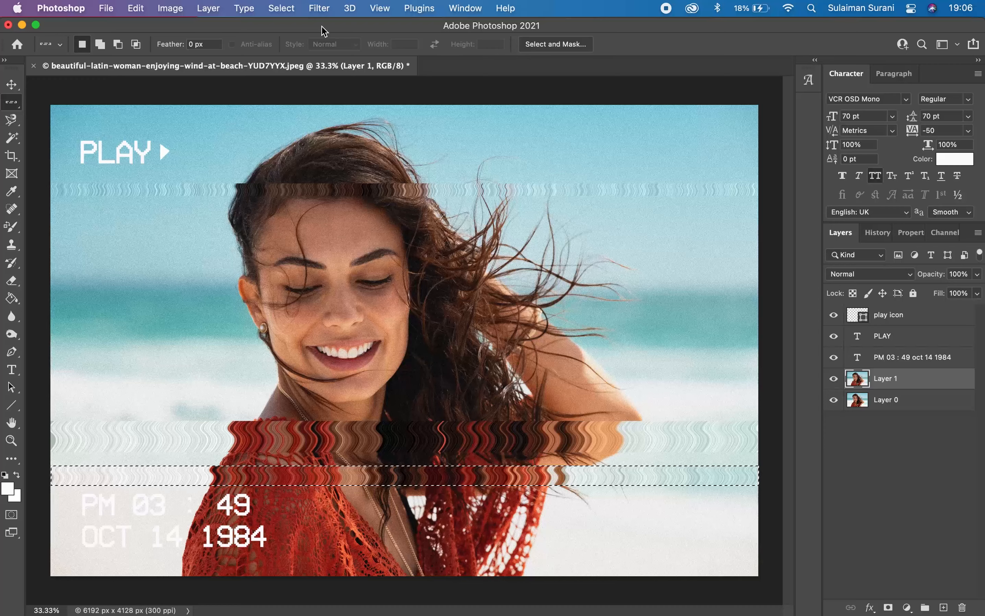
key("super+d")
key("v")
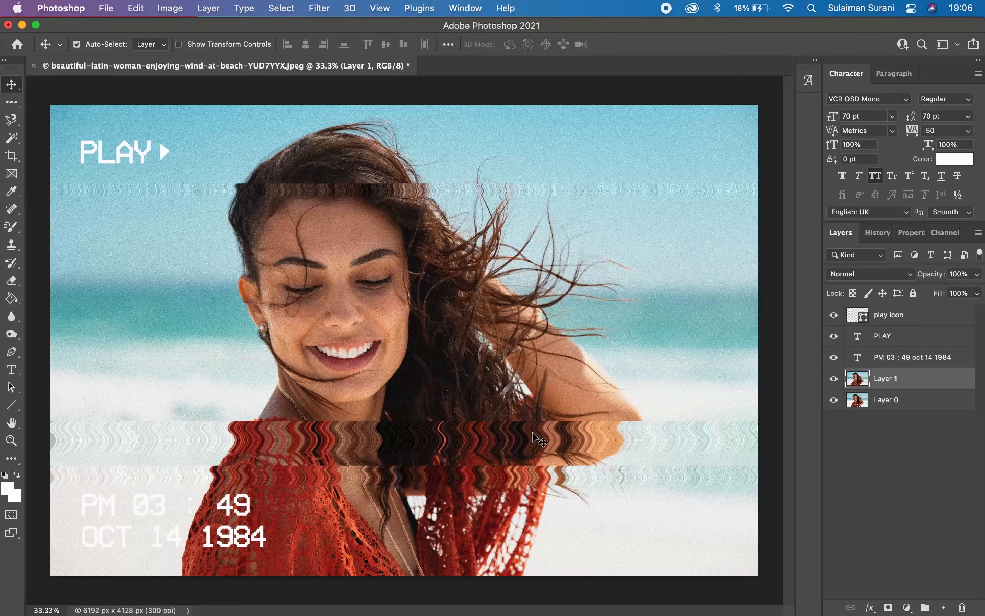
Step: Select a full-width rectangle overlapping the two lower distortion bands, reapply the last Shear filter to it several times, and deselect
left_click(13, 105)
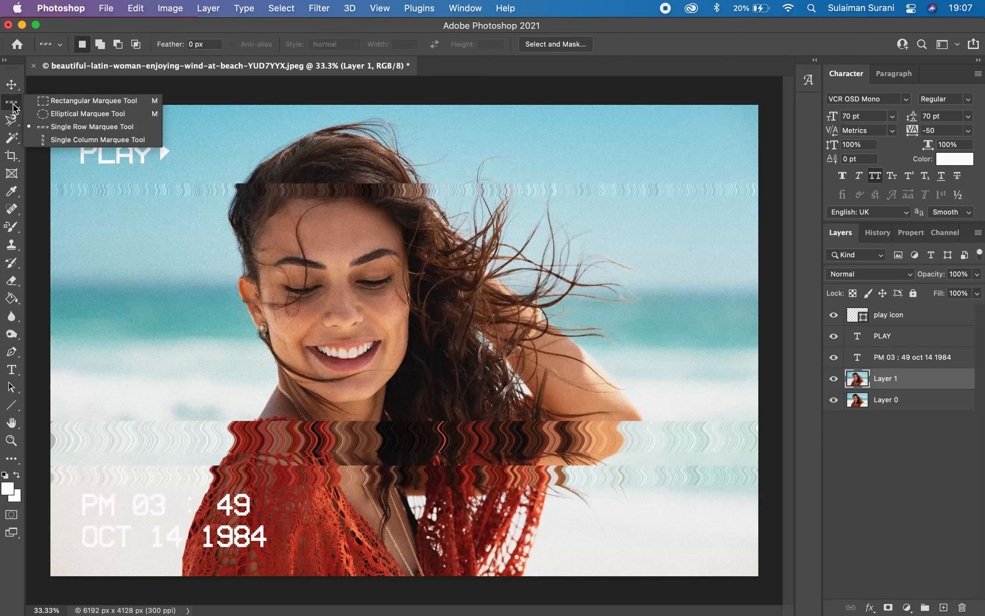
left_click(82, 101)
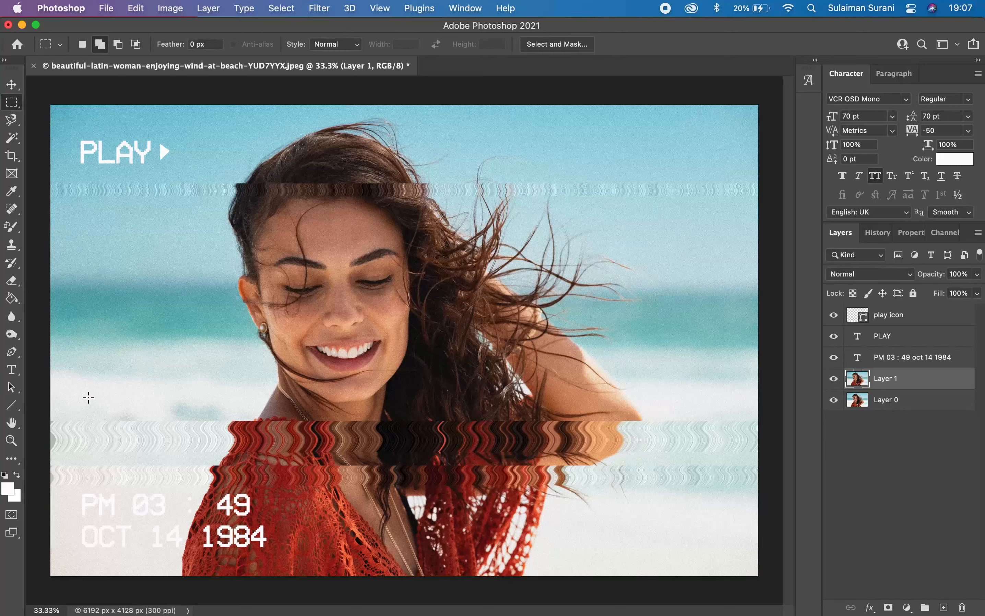
left_click_drag(49, 441, 760, 473)
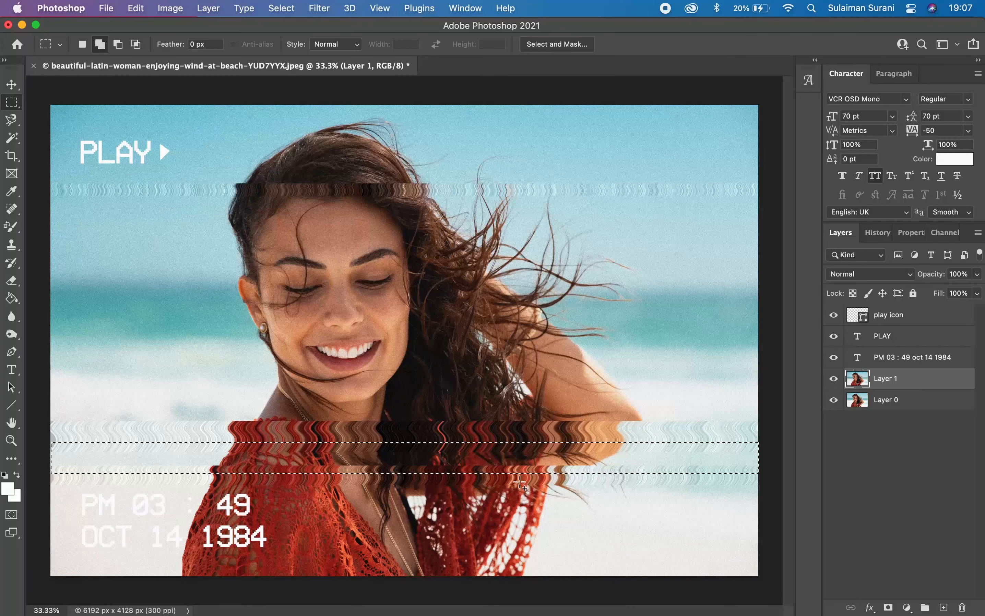
left_click(319, 8)
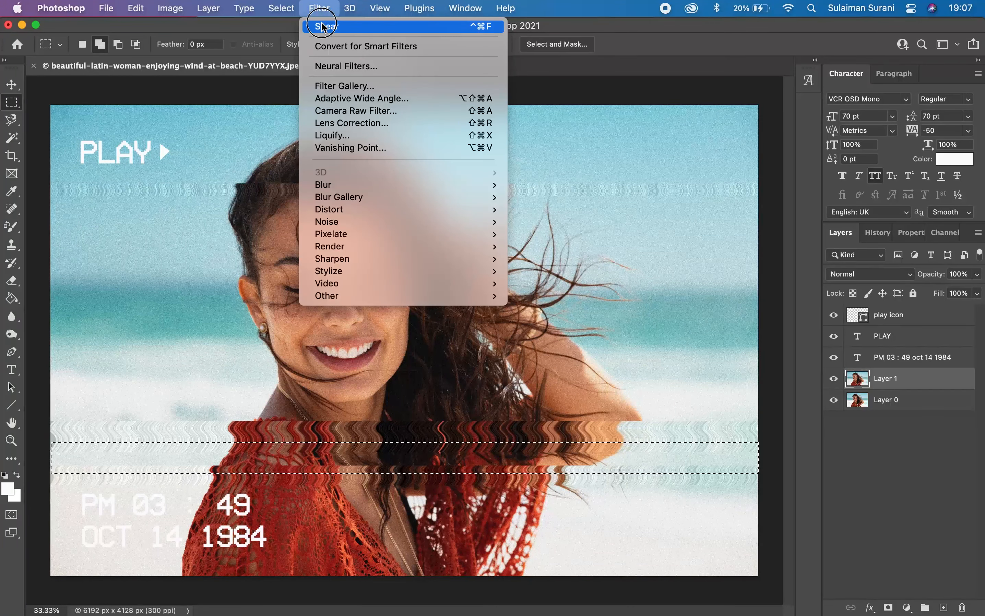
left_click(322, 26)
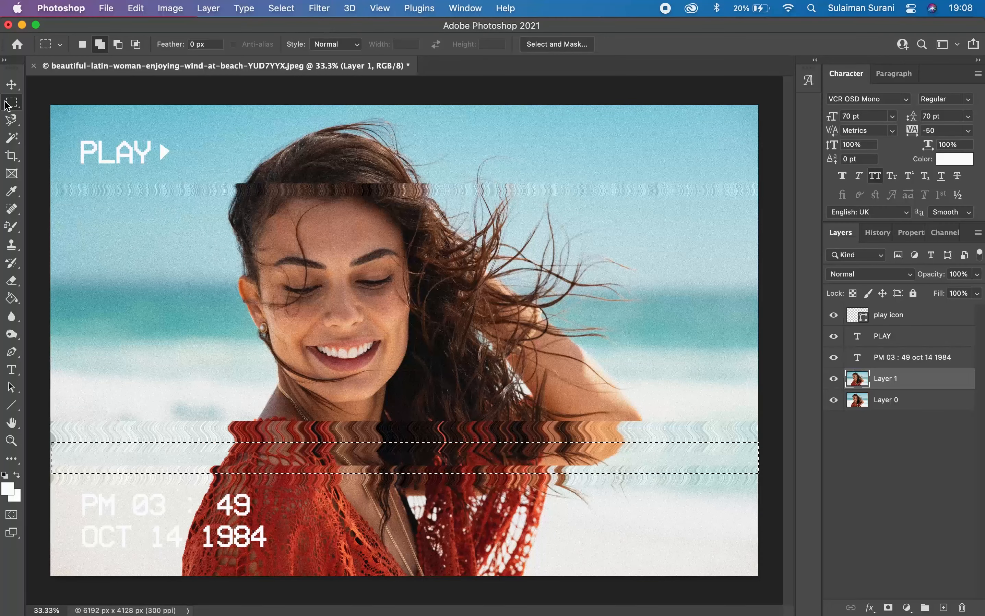
left_click(319, 8)
left_click(317, 9)
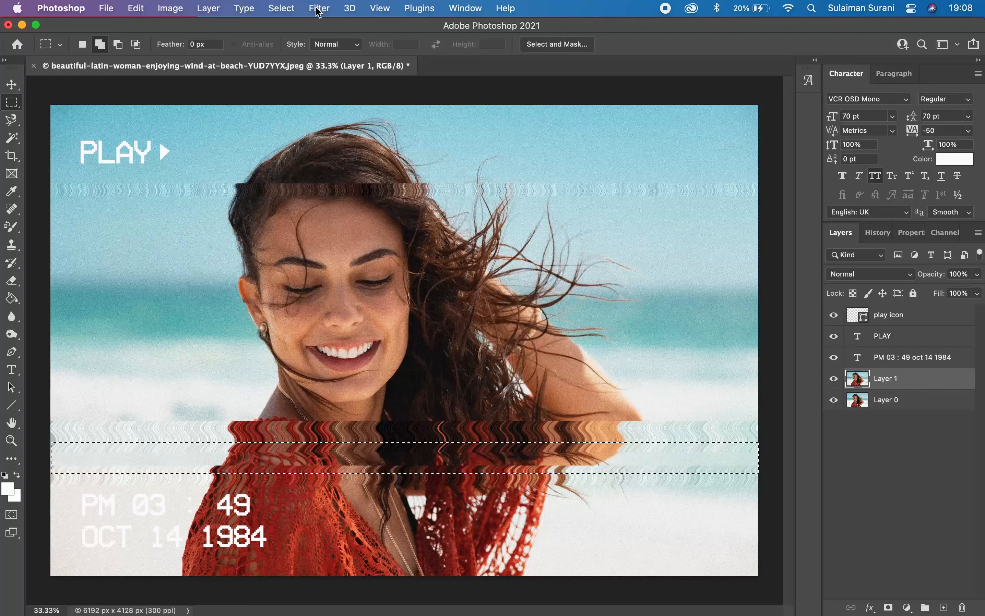
left_click(318, 9)
left_click(322, 26)
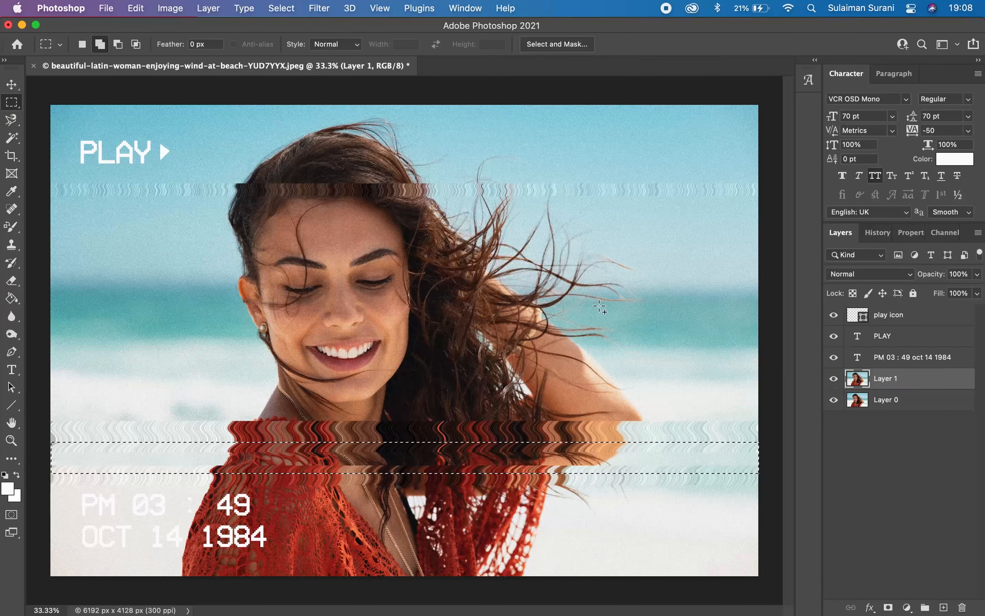
key("v")
key("super+d")
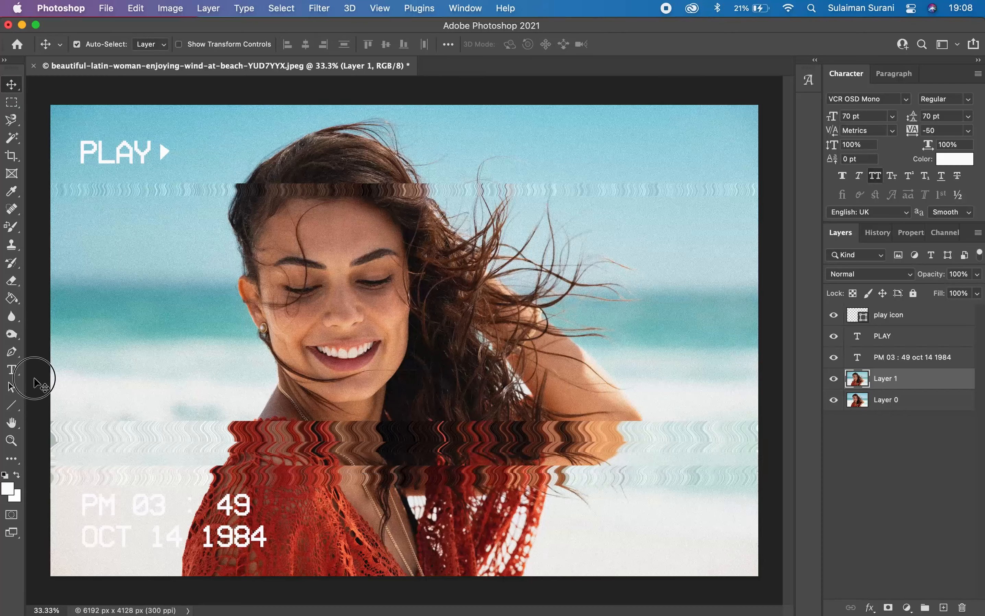
Step: Add a Hue/Saturation adjustment layer above the play icon layer, keeping the default name and Normal mode
left_click(922, 322)
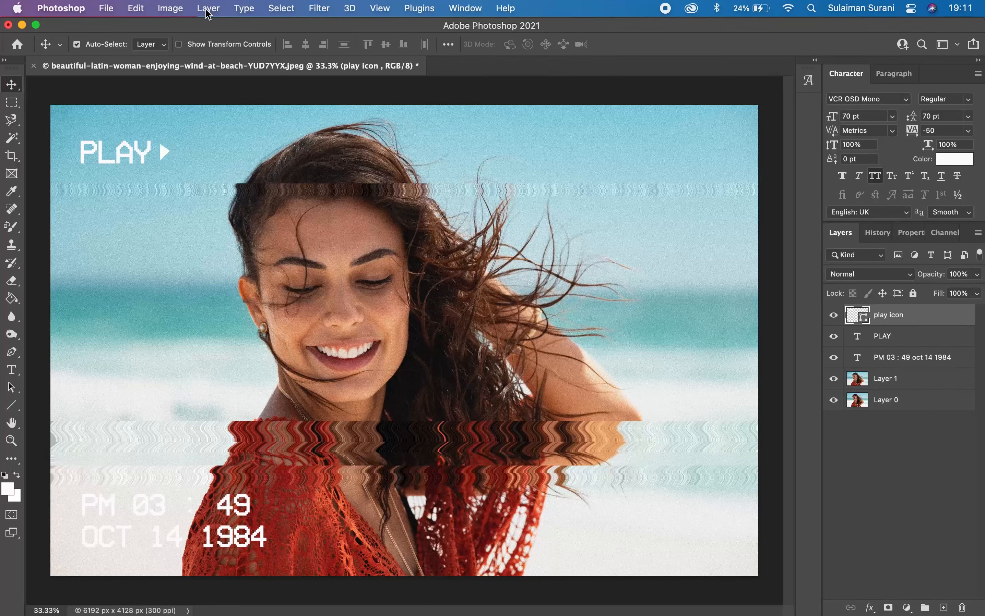
left_click(208, 8)
mouse_move(260, 187)
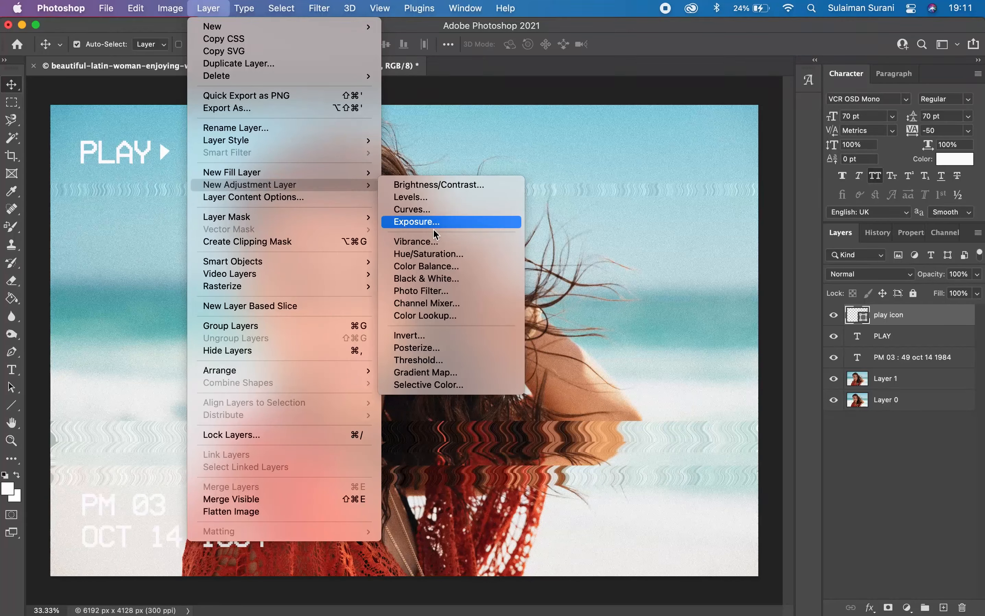
left_click(425, 254)
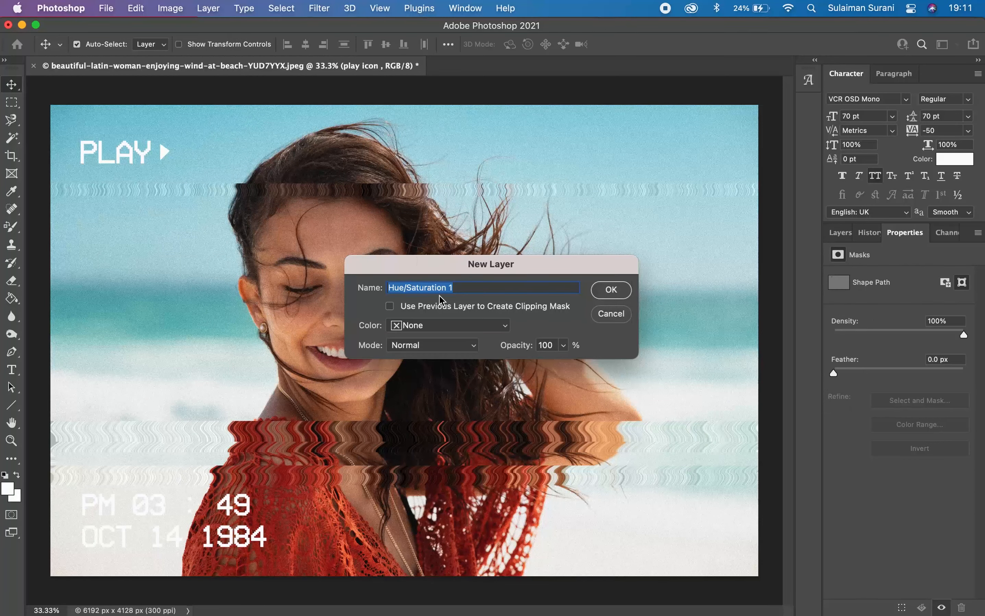
left_click(614, 290)
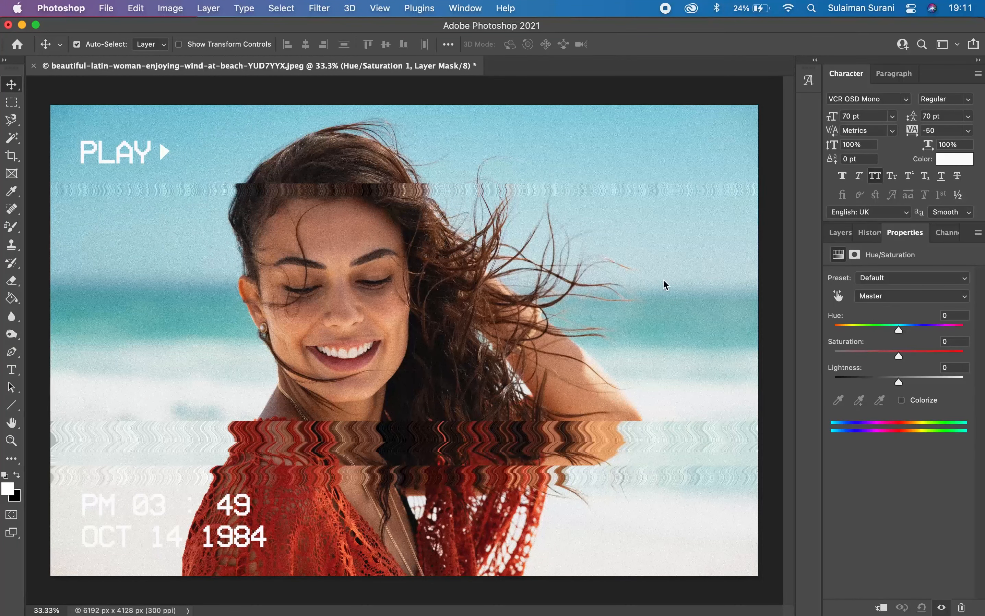
Step: Set the Hue/Saturation adjustment's hue to -9 and its saturation to -32
left_click(898, 331)
left_click_drag(898, 331, 890, 332)
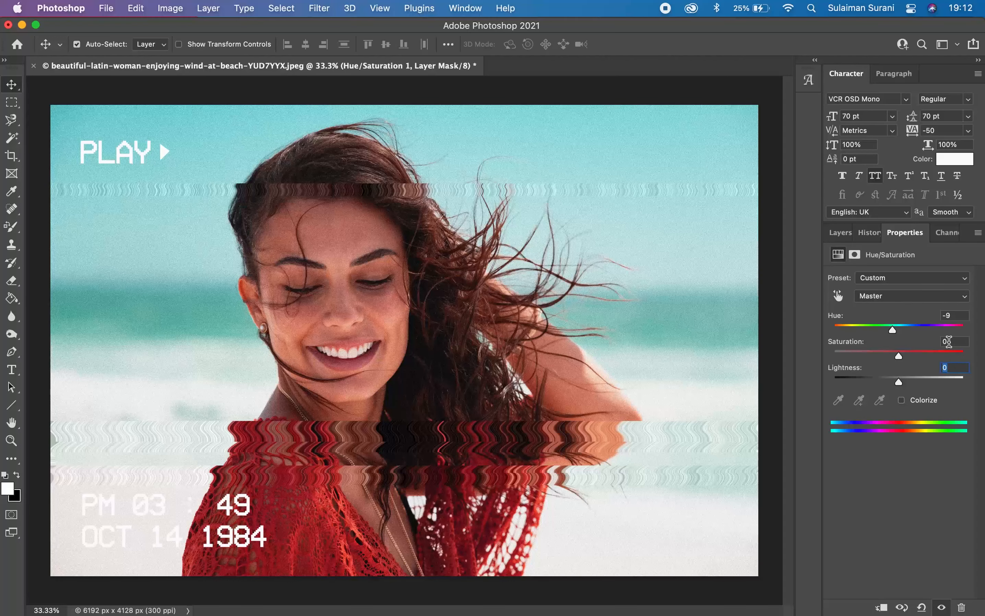
left_click(963, 342)
type("-32")
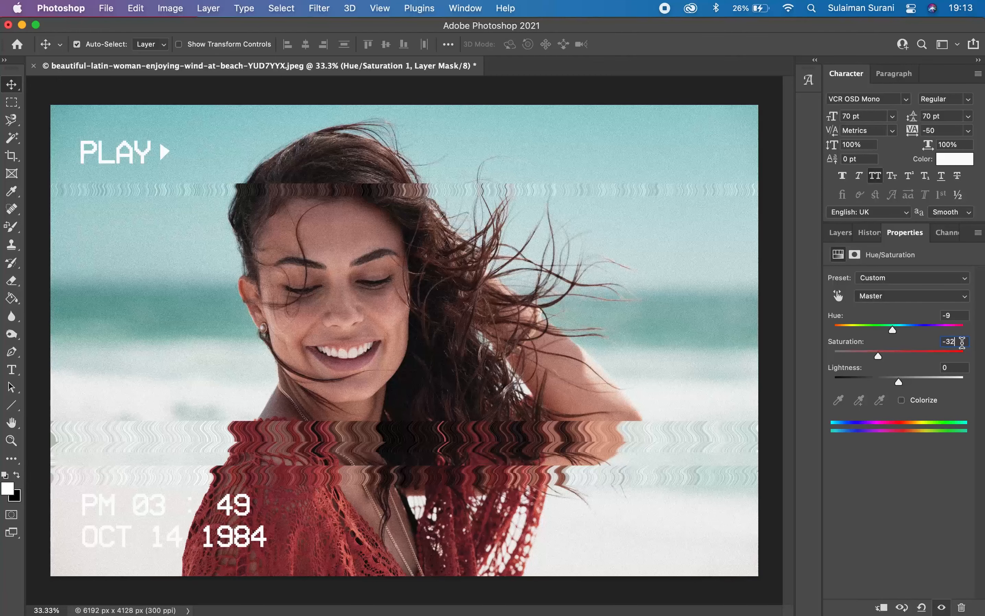
Step: Duplicate all layers from Hue/Saturation 1 down to Layer 1 within the same document, leaving out Layer 0
left_click(840, 236)
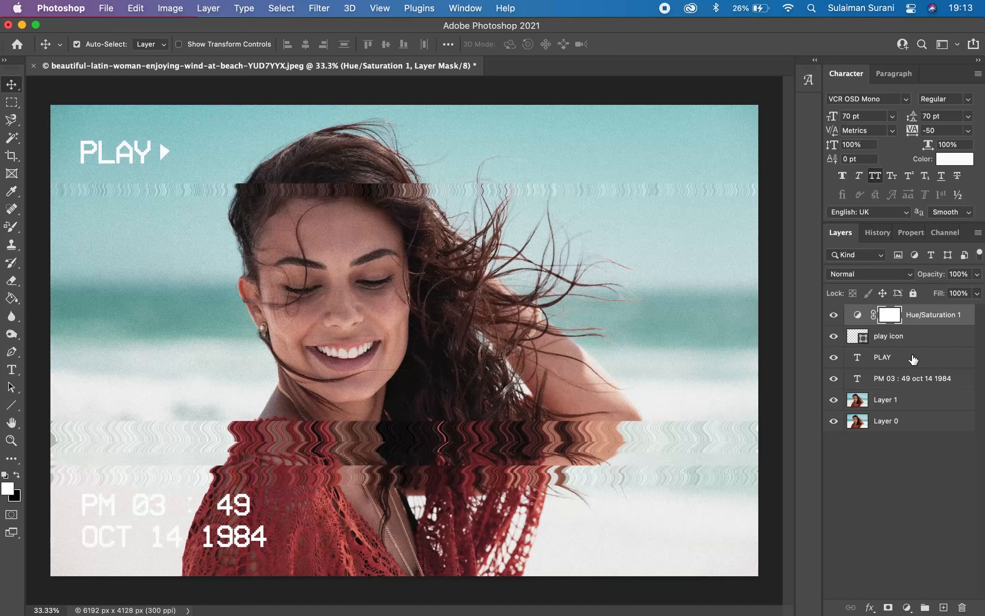
left_click(909, 403, "shift")
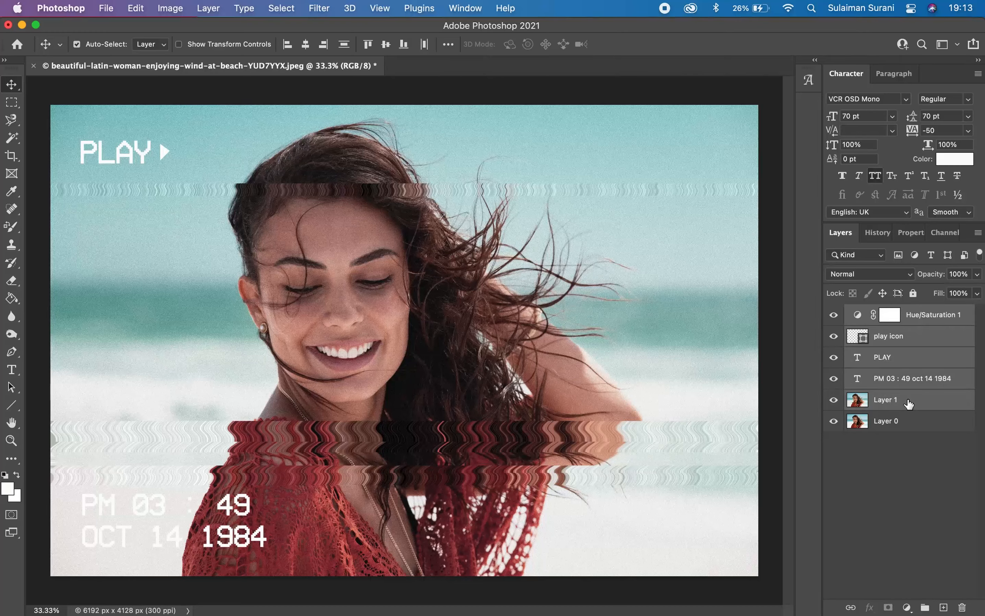
right_click(914, 403)
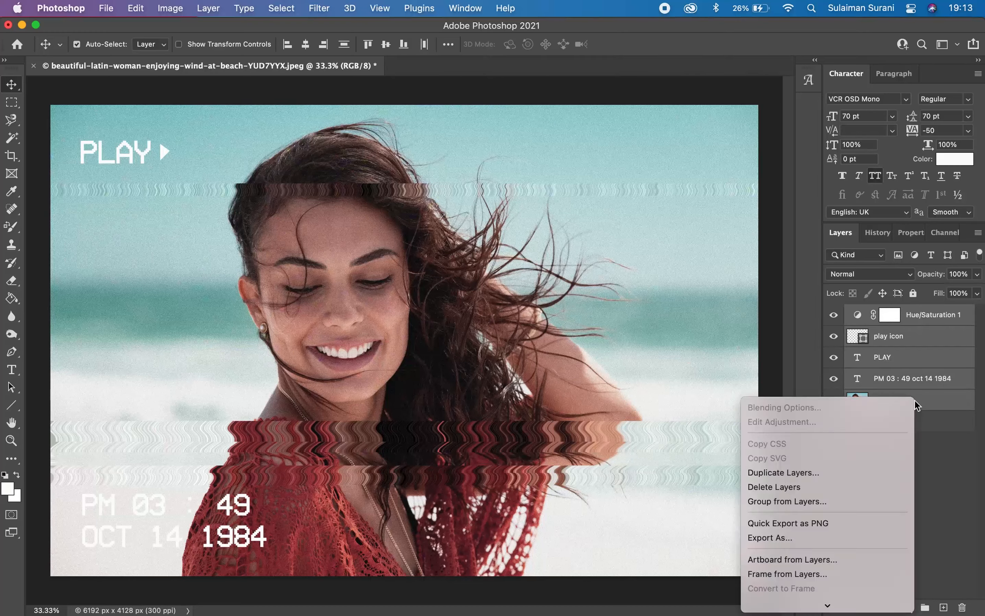
left_click(809, 473)
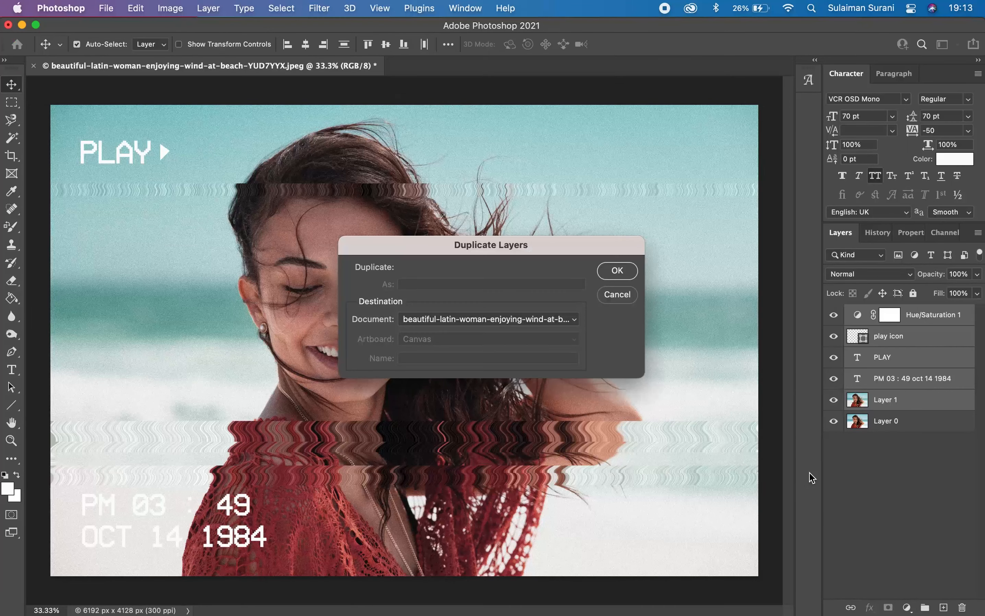
left_click(617, 270)
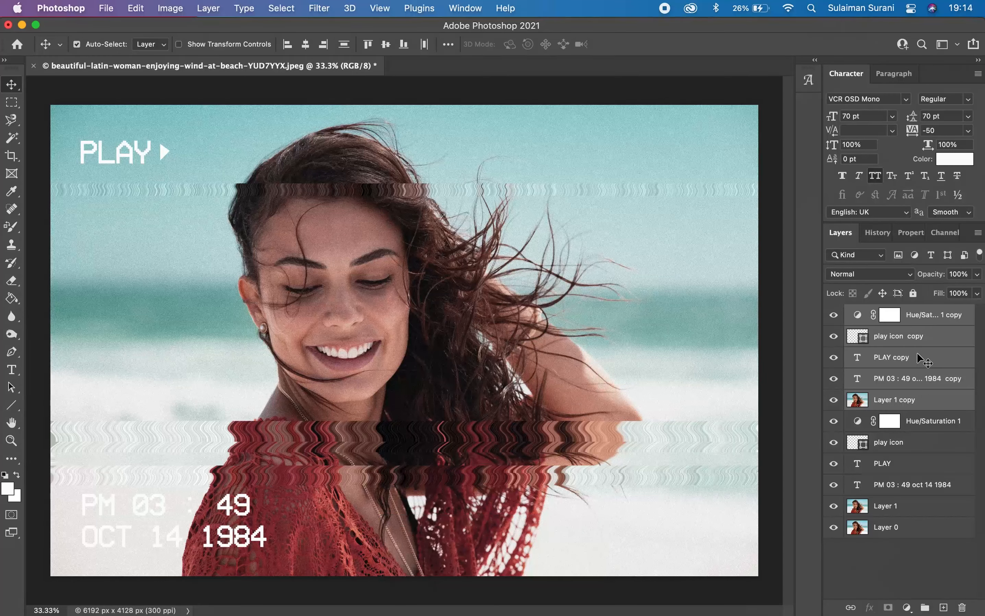
Step: Merge the duplicated layers into one and rename the merged layer Layer 2
key("super+e")
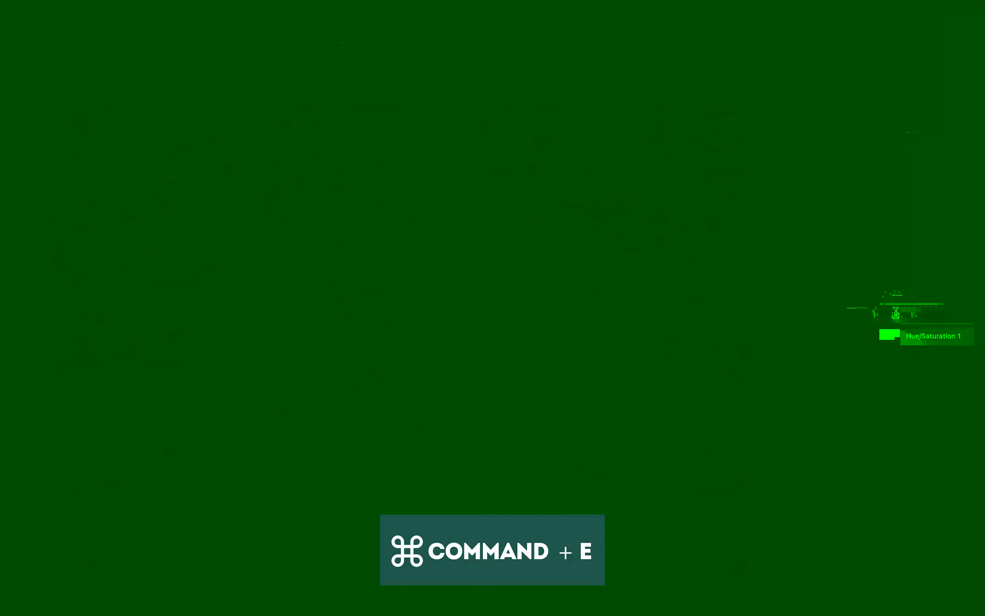
type("Layer 2")
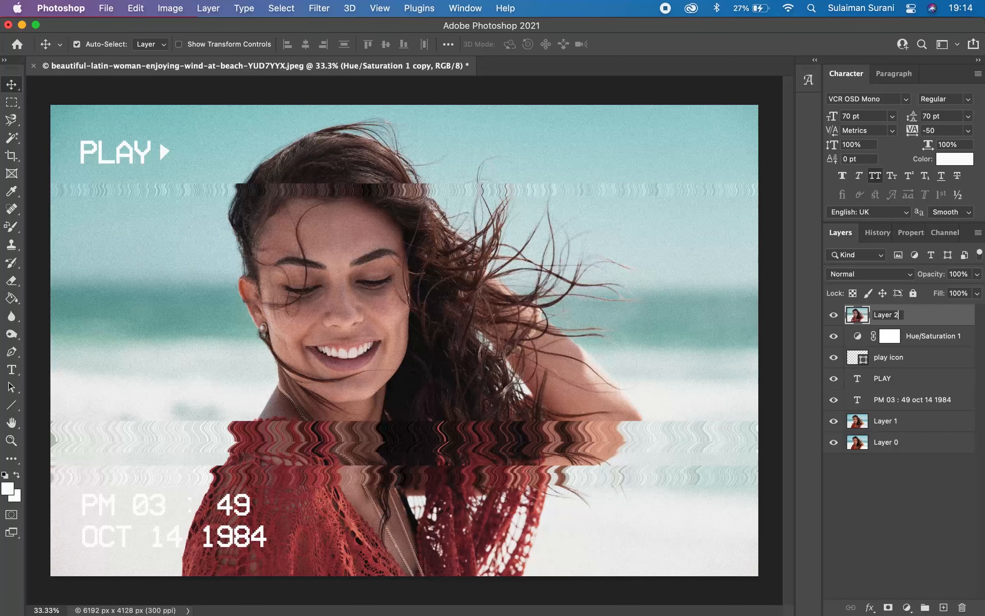
key("Return")
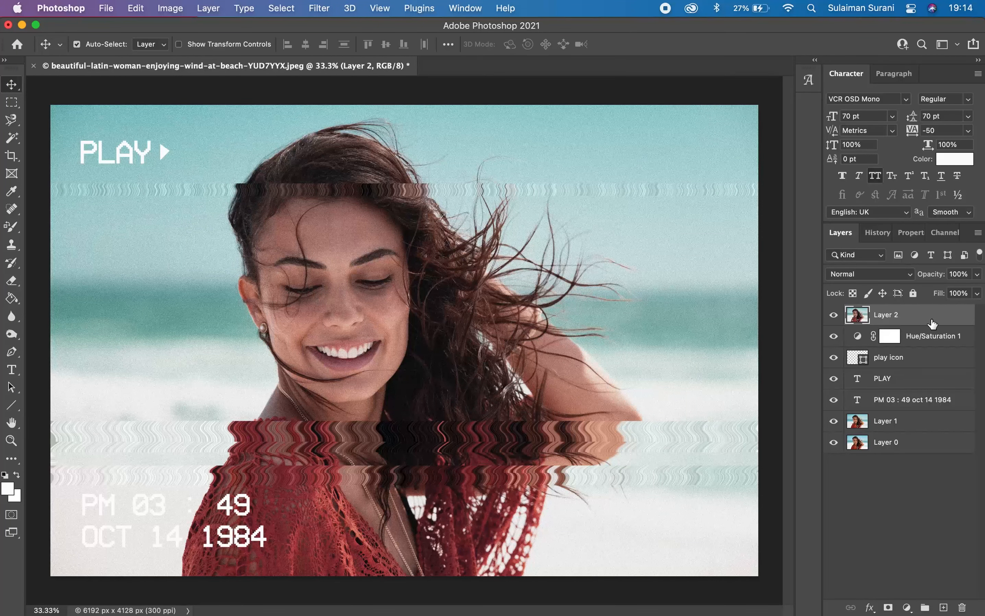
Step: Display the colour channels of Layer 2 and isolate the Red channel for editing
left_click(943, 234)
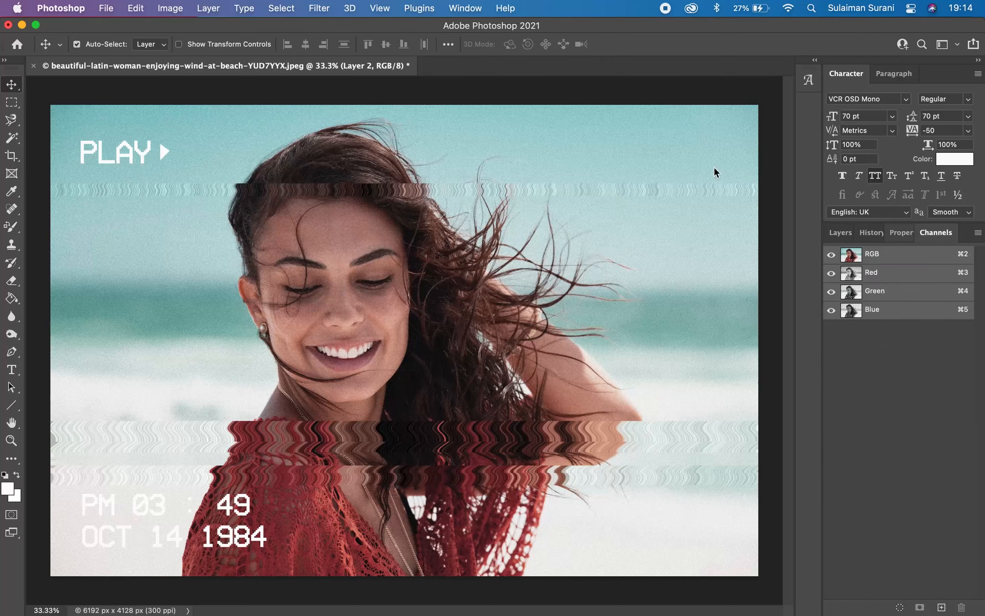
left_click(459, 9)
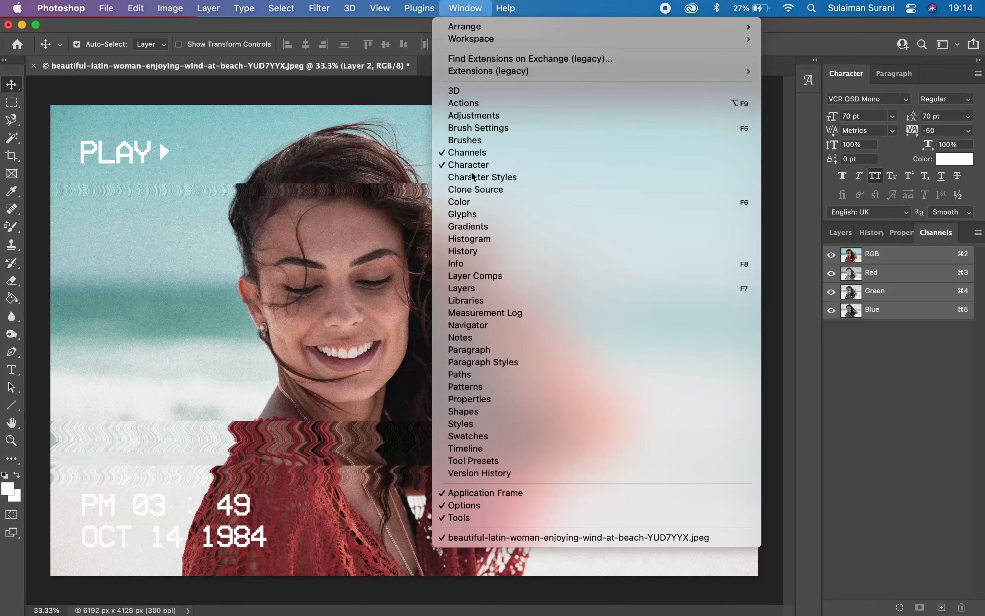
left_click(525, 155)
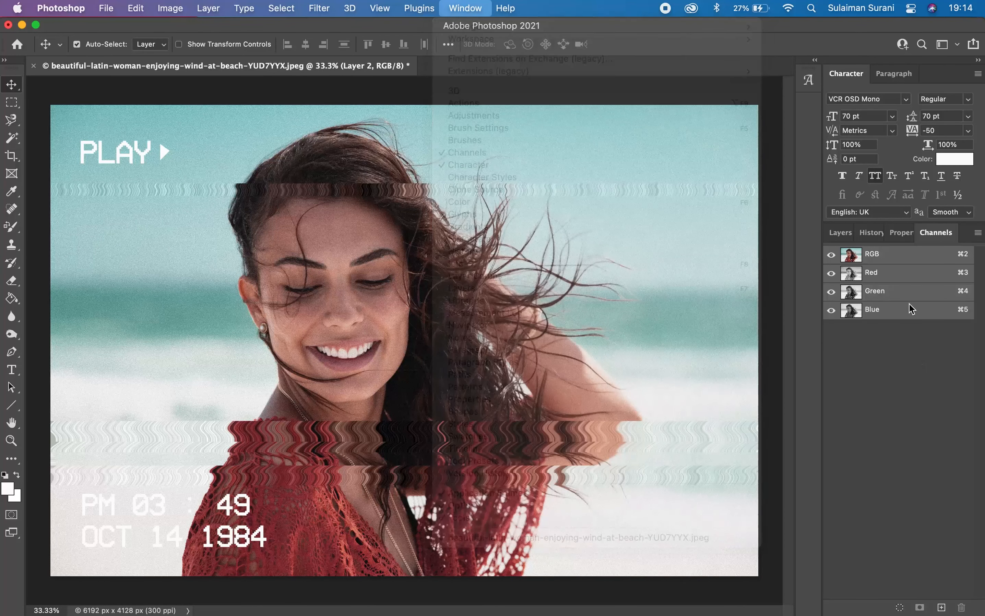
left_click(887, 274)
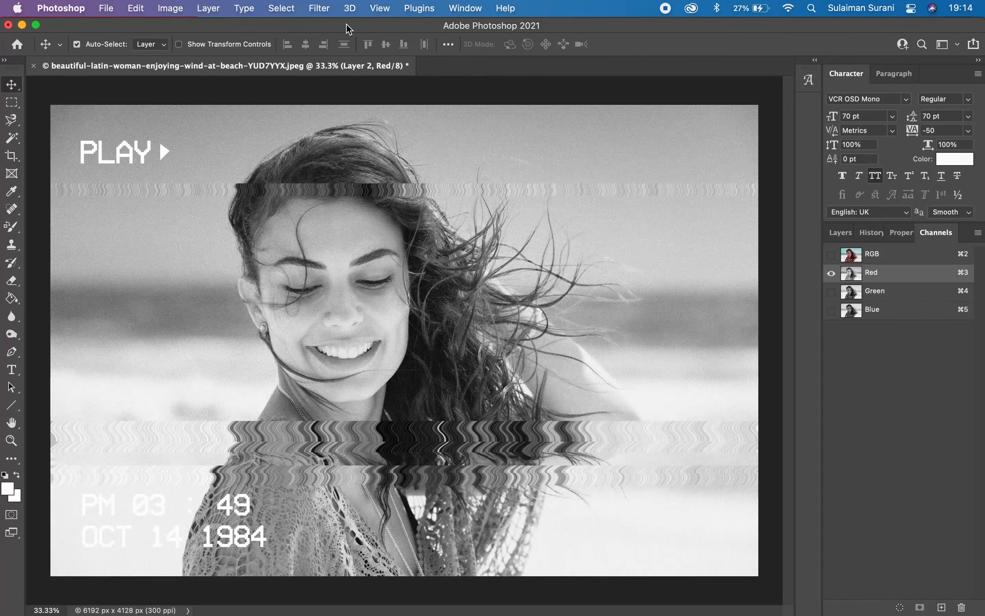
Step: Shear the Red channel very slightly with a nearly straight four-point curve and Repeat Edge Pixels, show all RGB channels again and return to the layer list
left_click(319, 8)
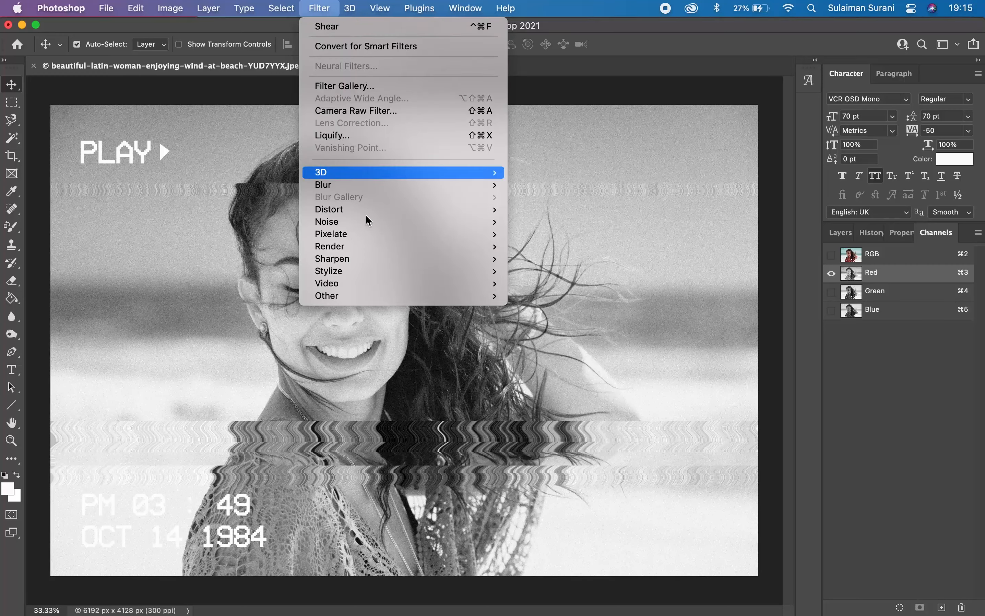
mouse_move(365, 219)
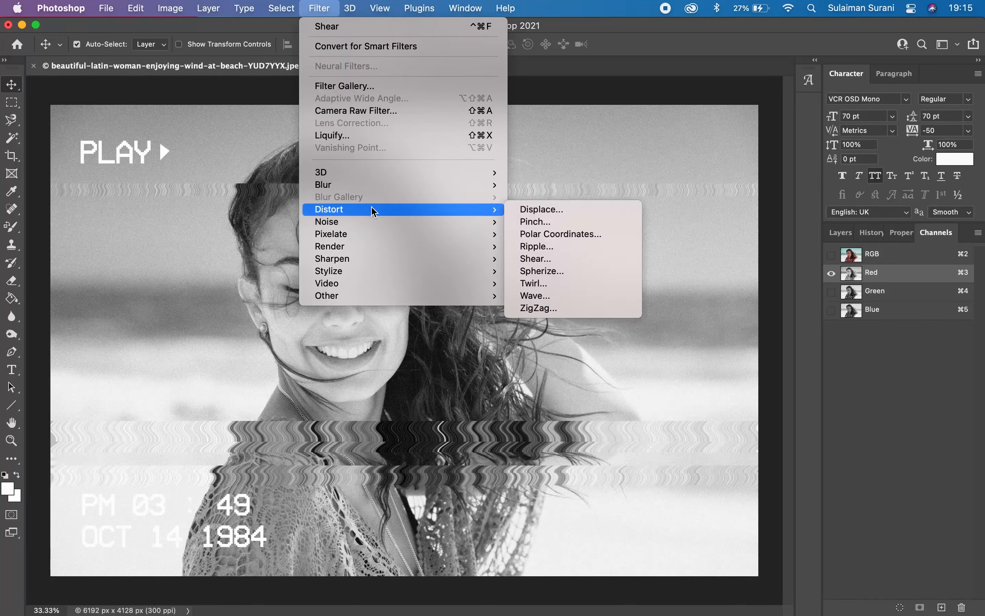
left_click(549, 256)
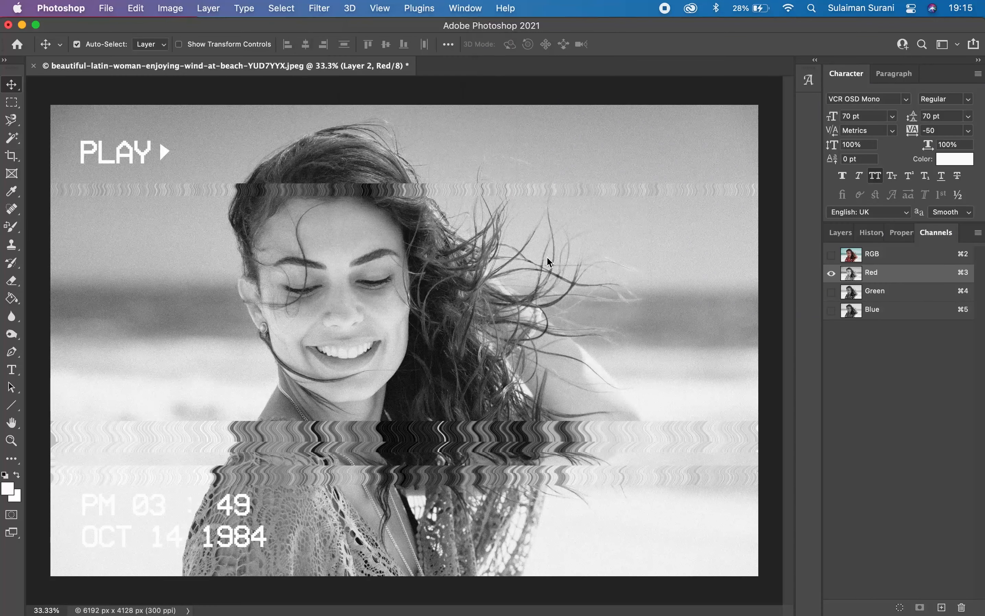
left_click(432, 177)
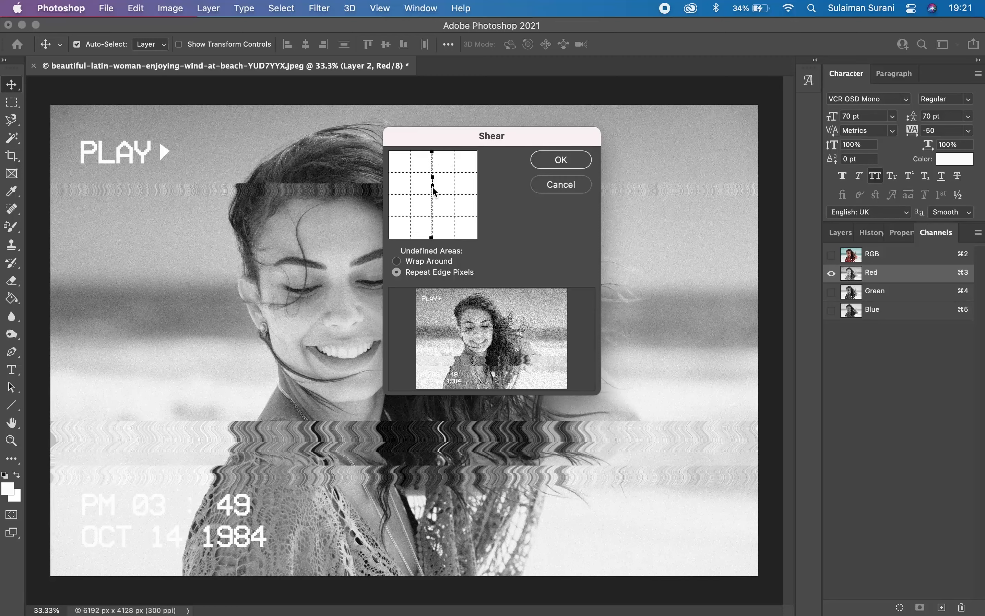
left_click(431, 238)
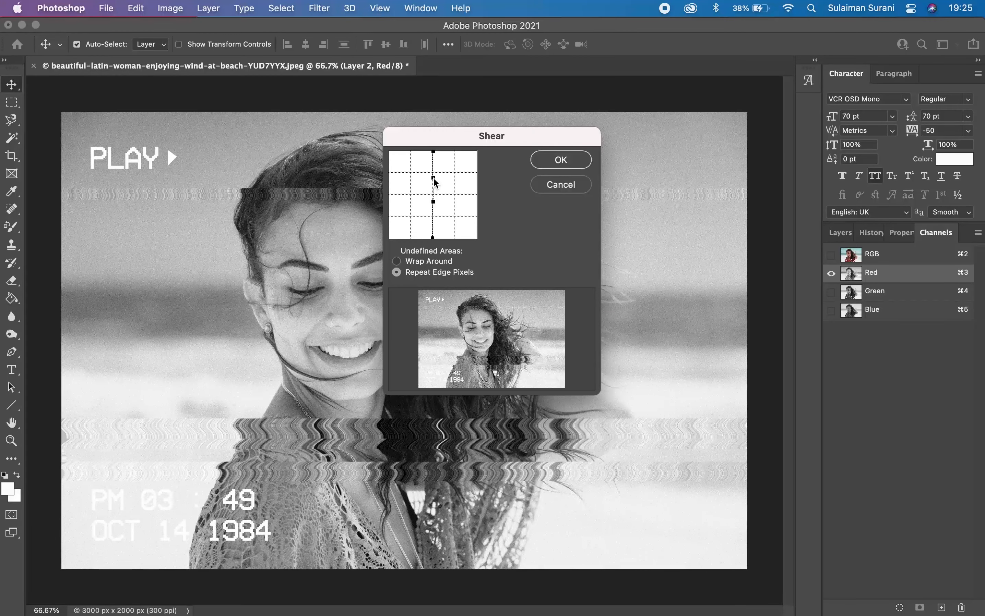
left_click(434, 179)
left_click_drag(433, 179, 432, 238)
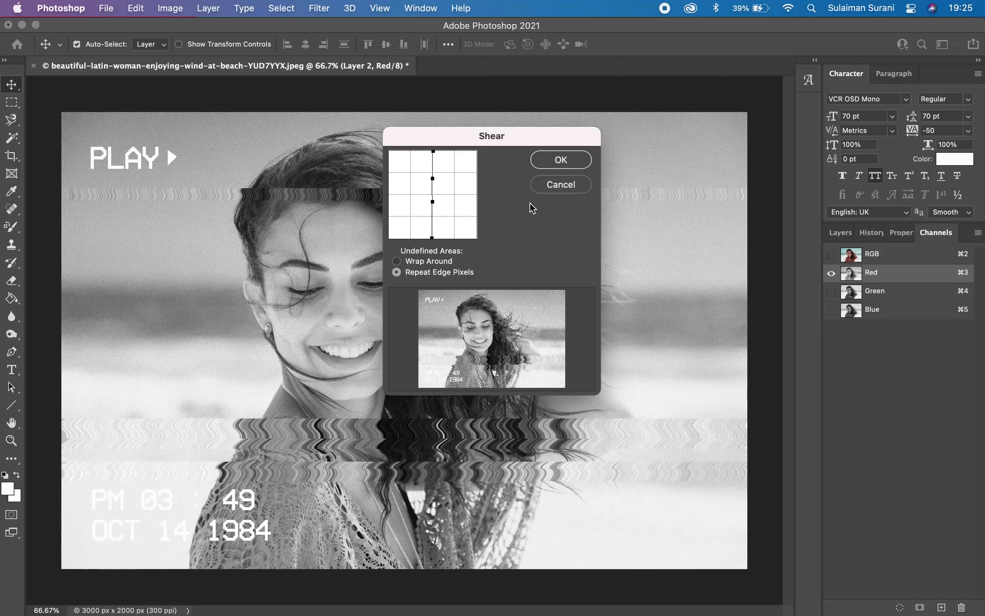
left_click(560, 160)
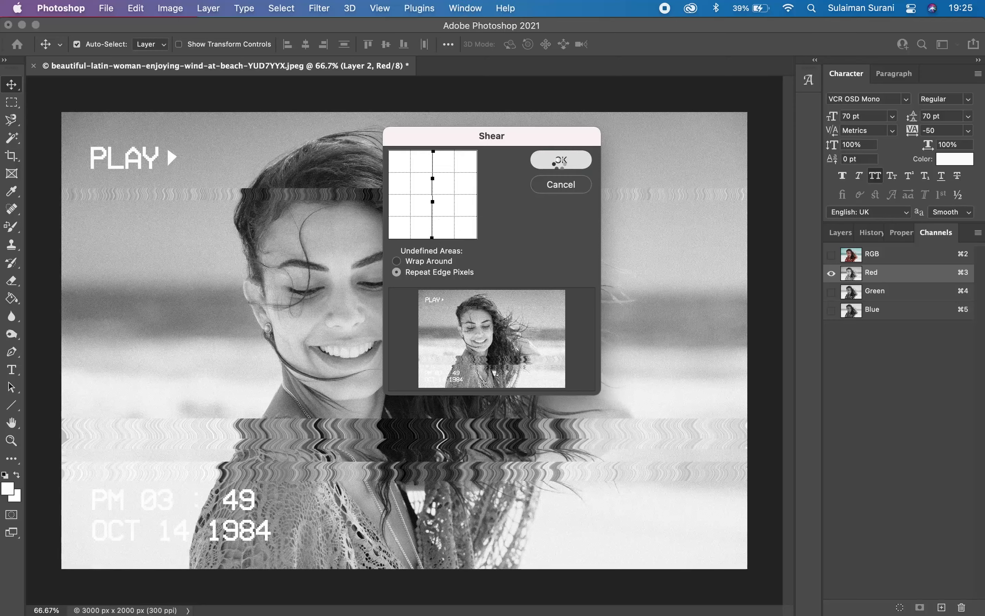
left_click(831, 255)
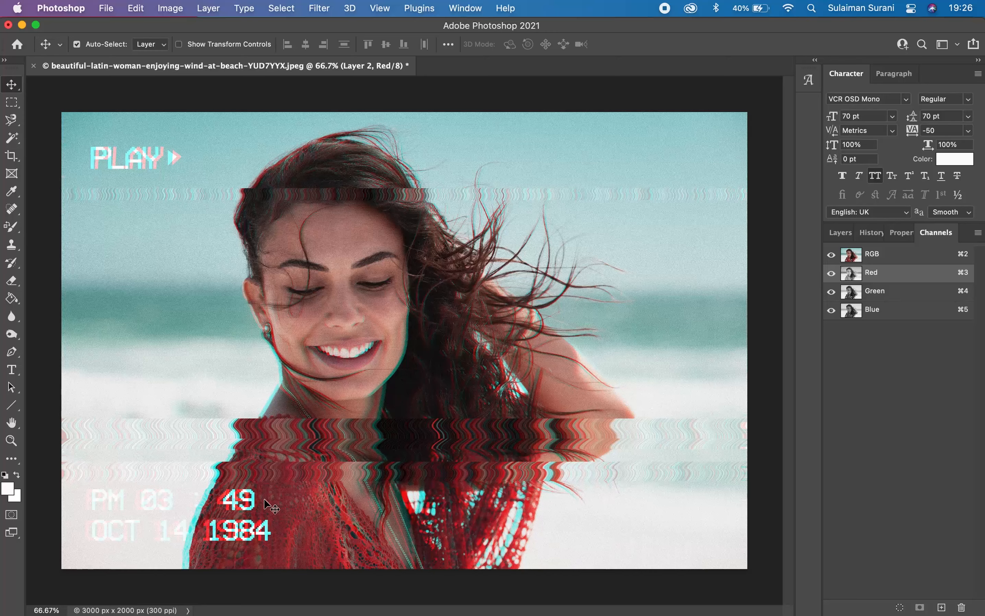
left_click(839, 232)
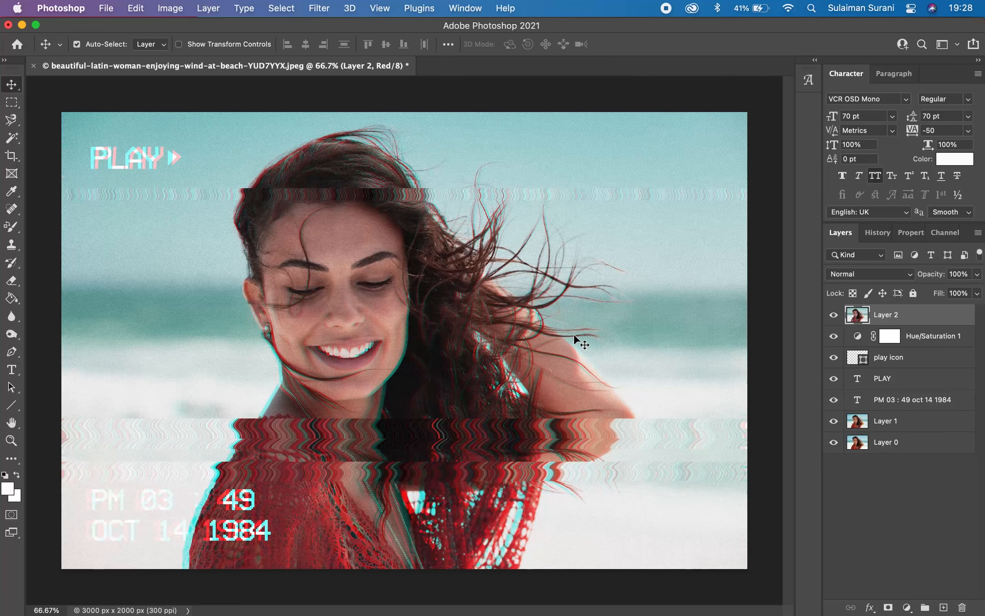